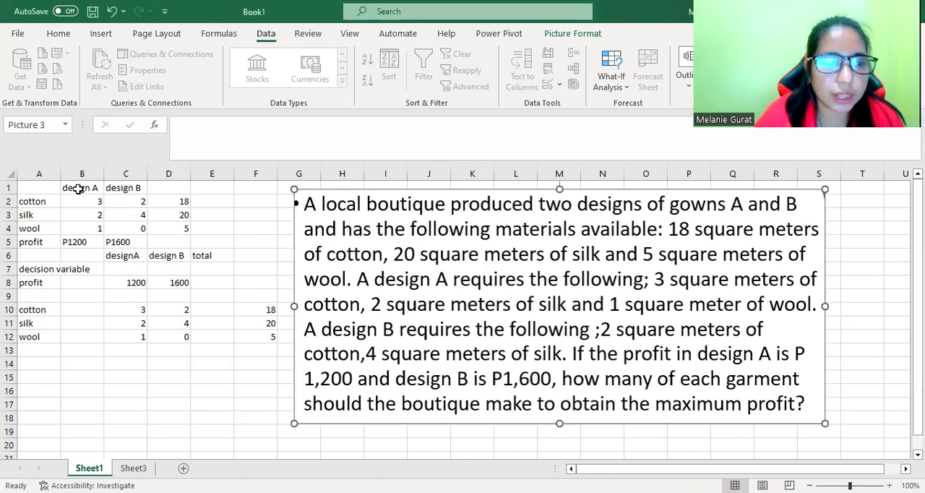
Examine the cotton, silk and wool requirements and profits listed for design A and design B.
click(76, 189)
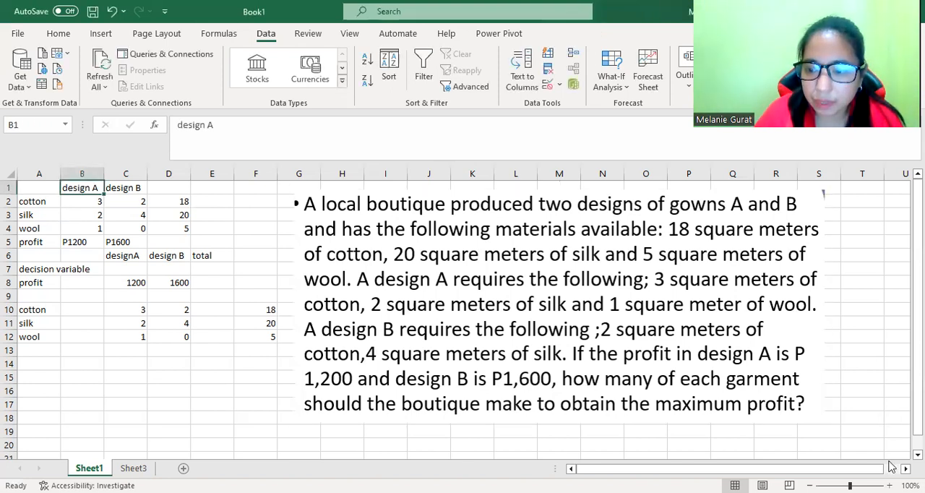
click(889, 485)
click(889, 485)
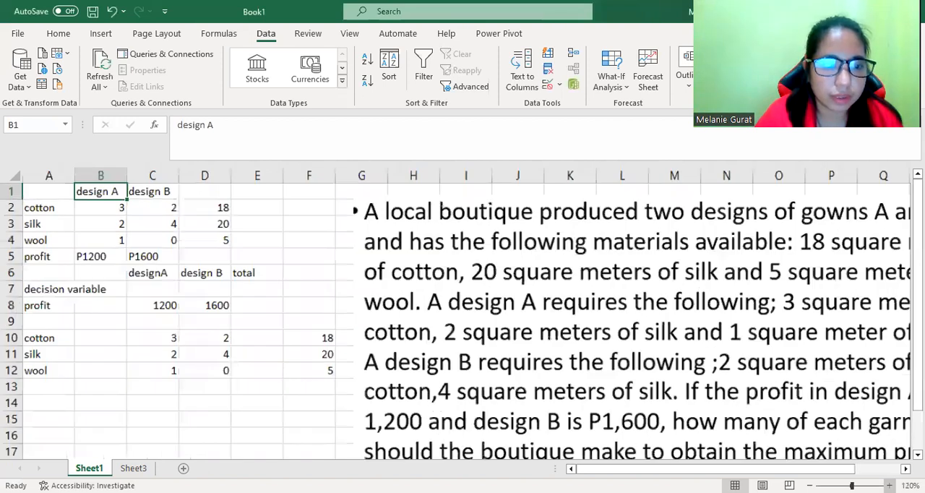
click(890, 484)
click(889, 484)
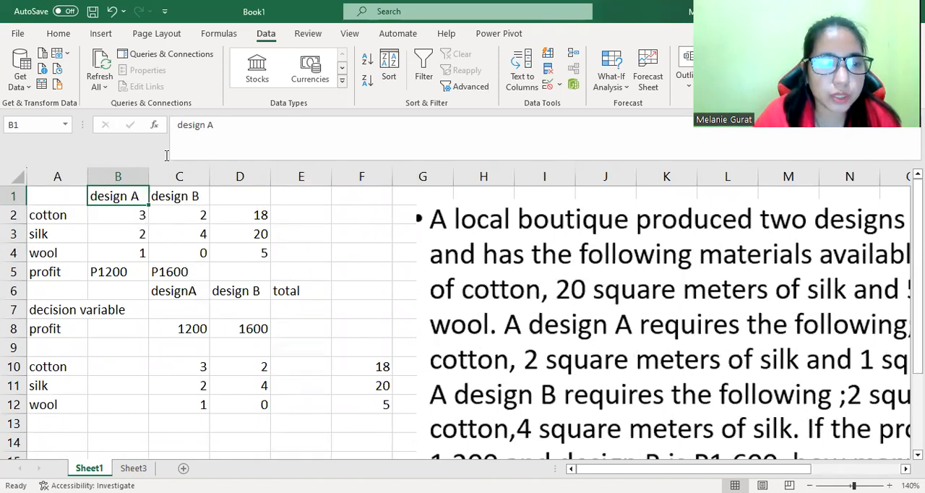
click(123, 216)
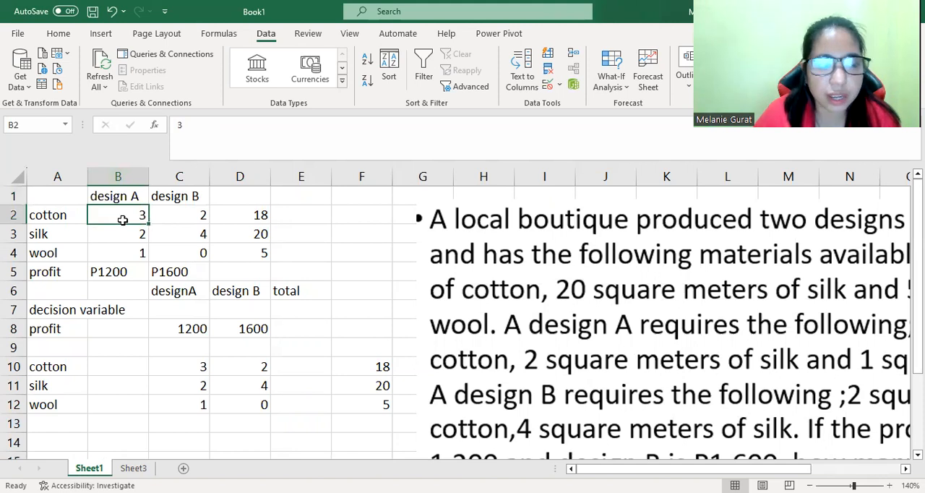
key(Down)
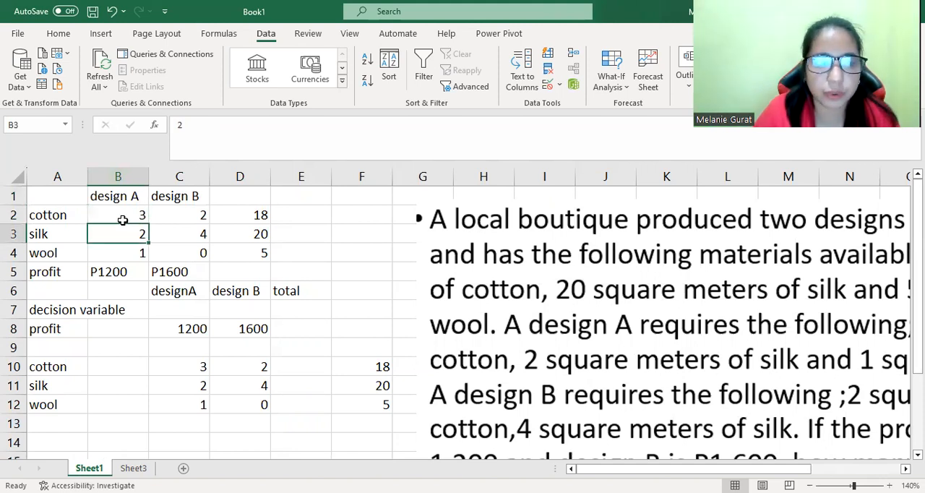
key(Down)
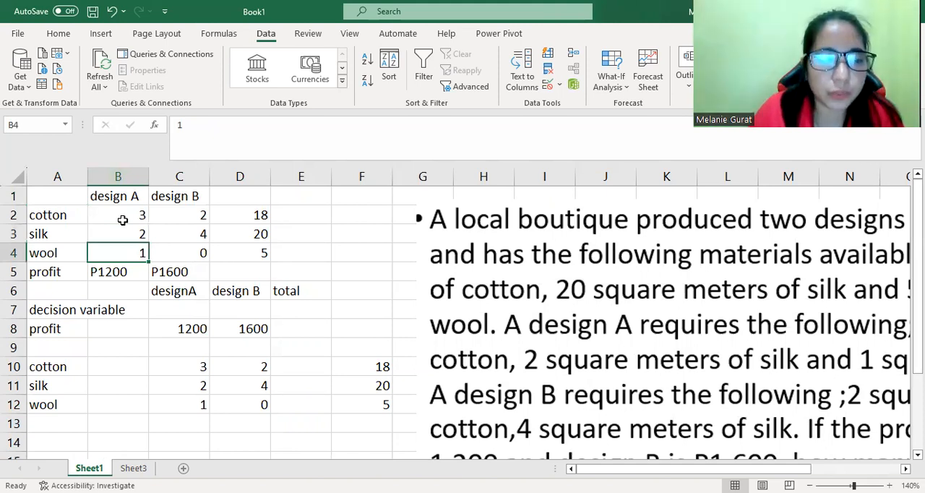
key(Down)
key(Up)
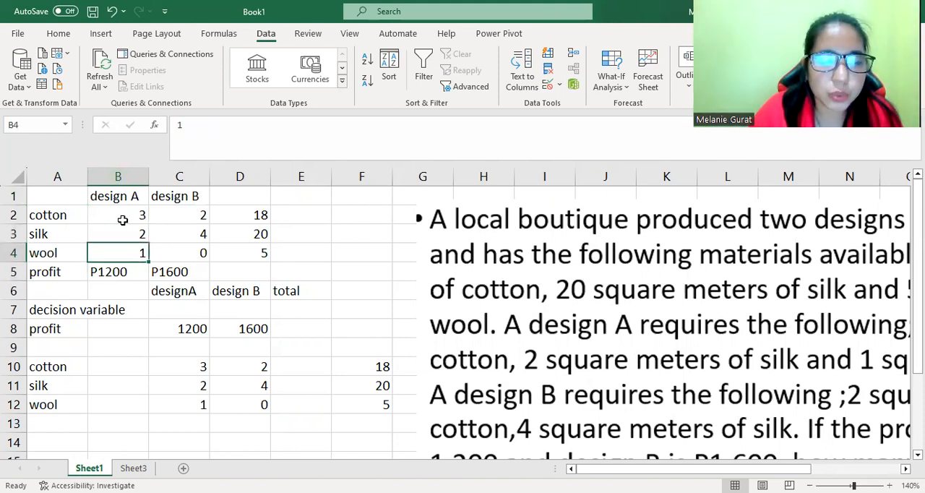
key(Down)
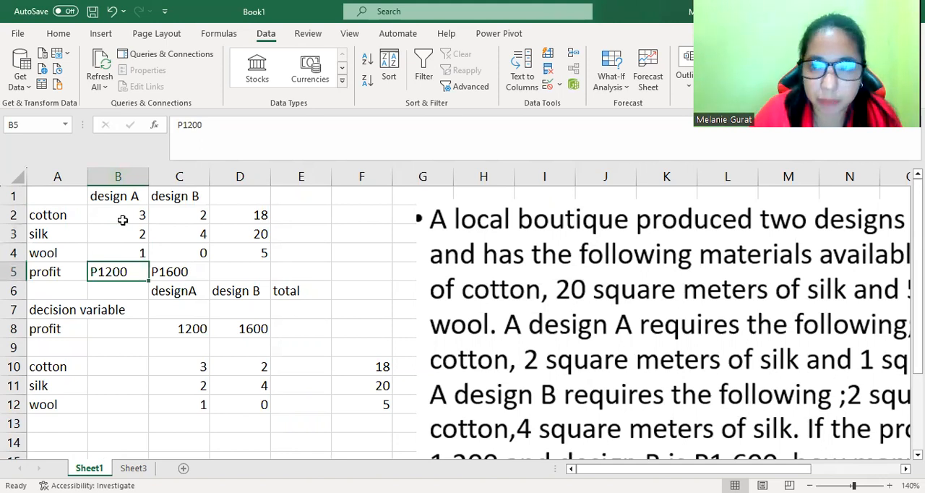
key(Right)
key(Up)
key(Up)
key(Up)
key(Up)
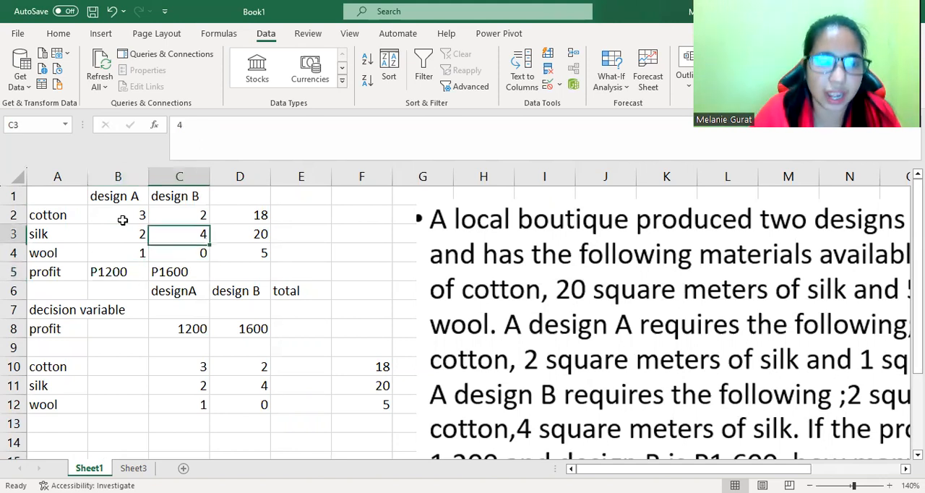
key(Down)
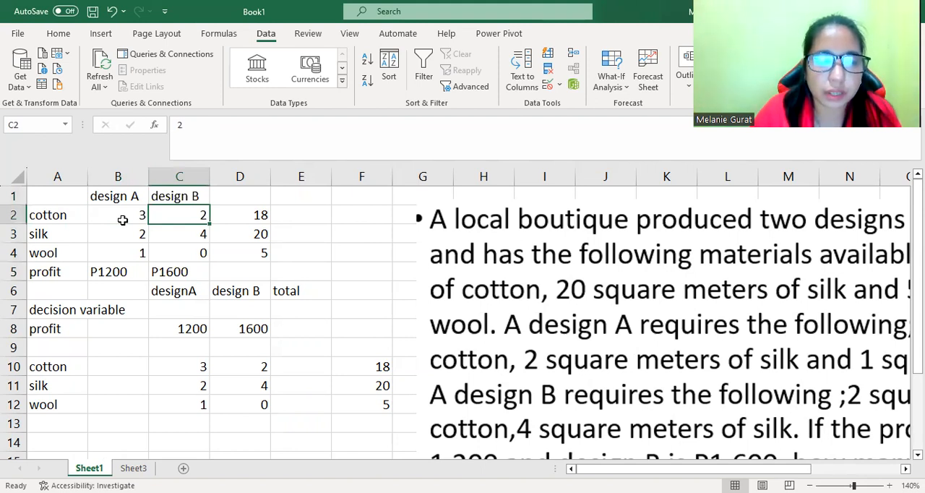
key(Down)
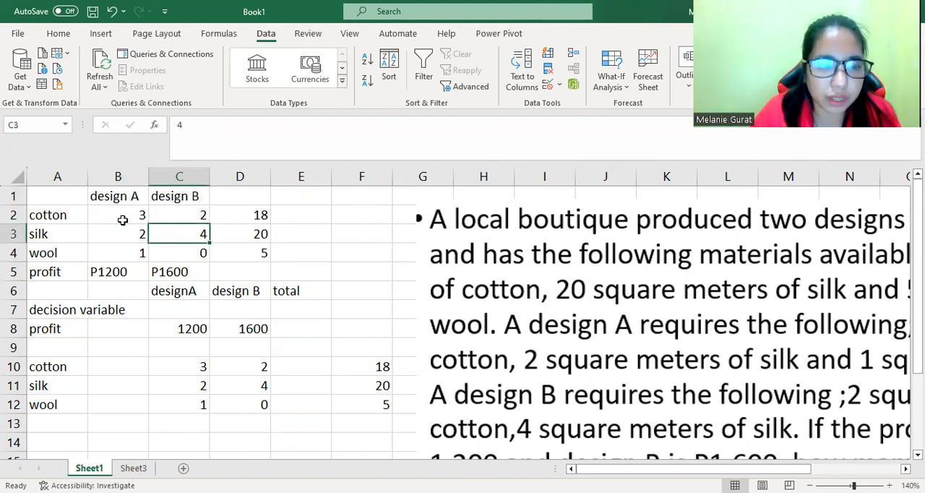
key(Down)
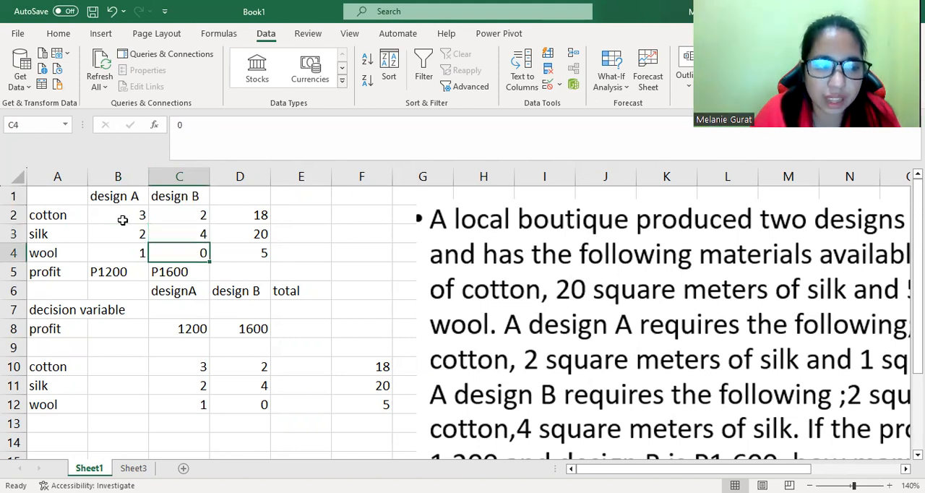
key(Down)
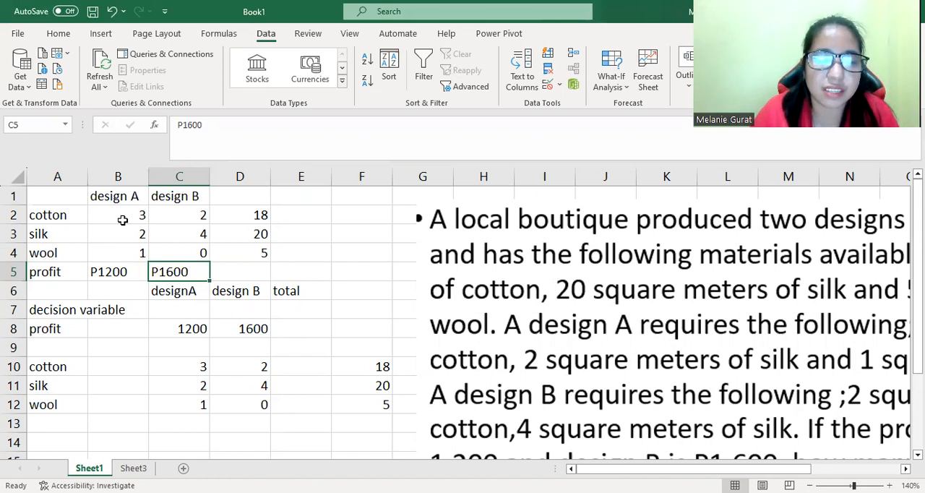
Examine the available material amounts and the decision variable and profit rows below them.
key(Right)
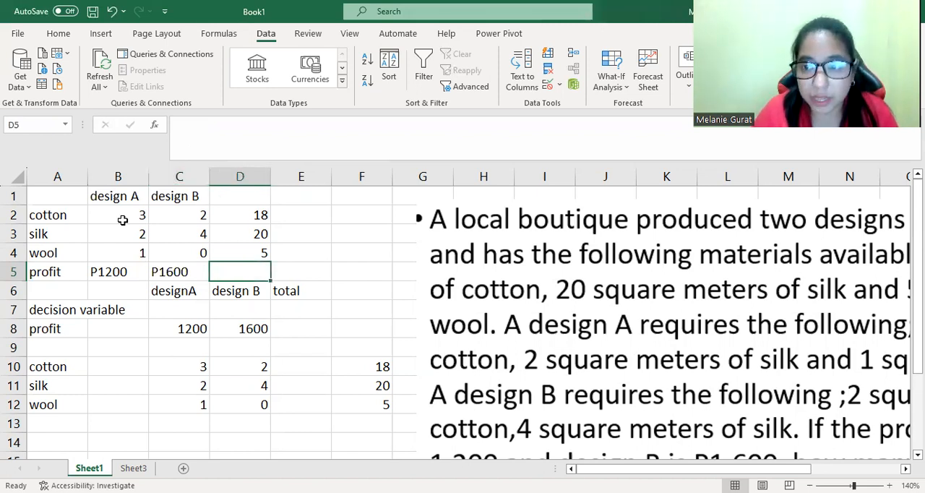
key(Up)
key(Up)
key(Up)
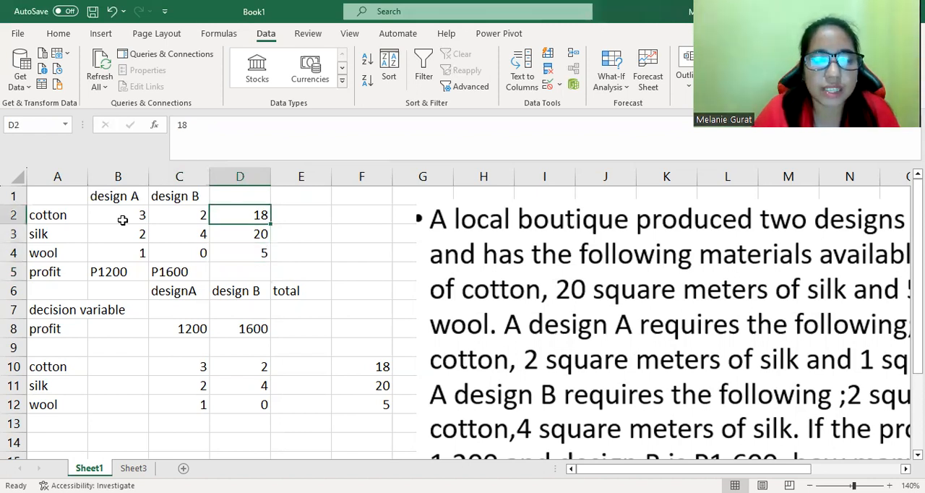
key(Down)
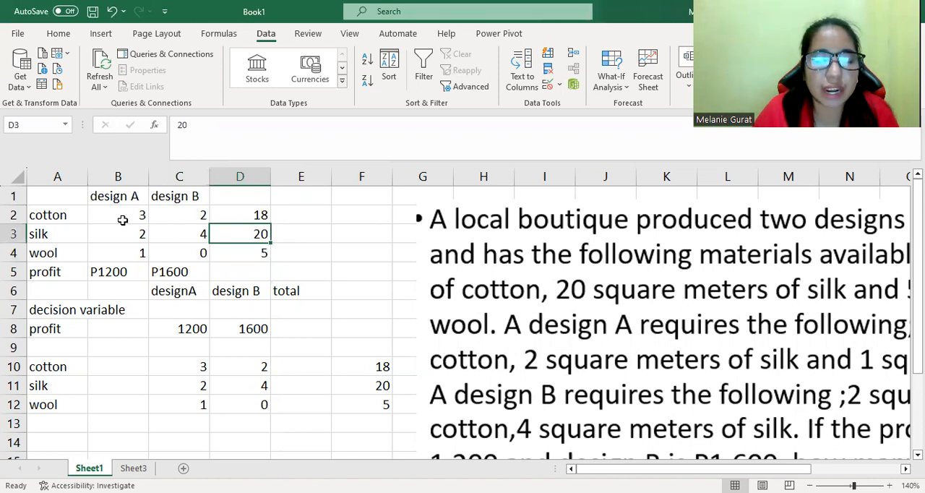
key(Down)
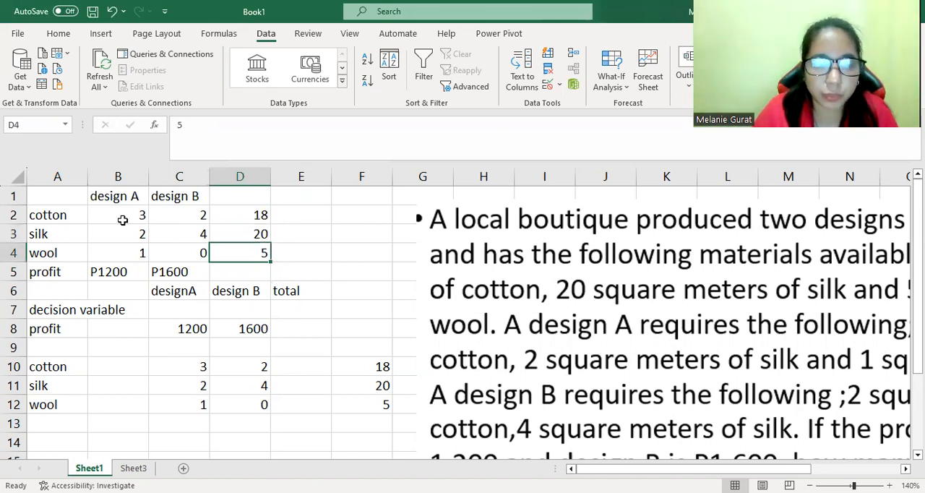
key(Down)
key(Down)
key(Down)
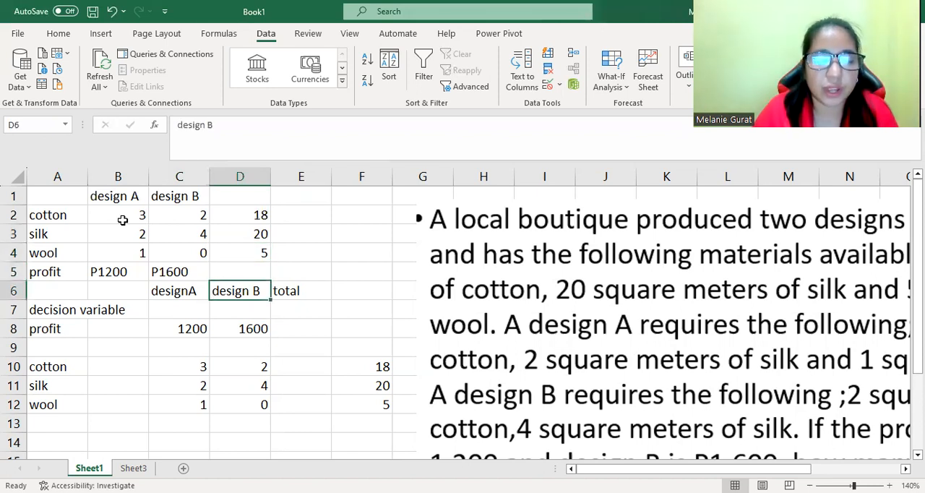
Enter the total profit formula =C7*C8+D7*D8 in the total column of the profit row.
key(Left)
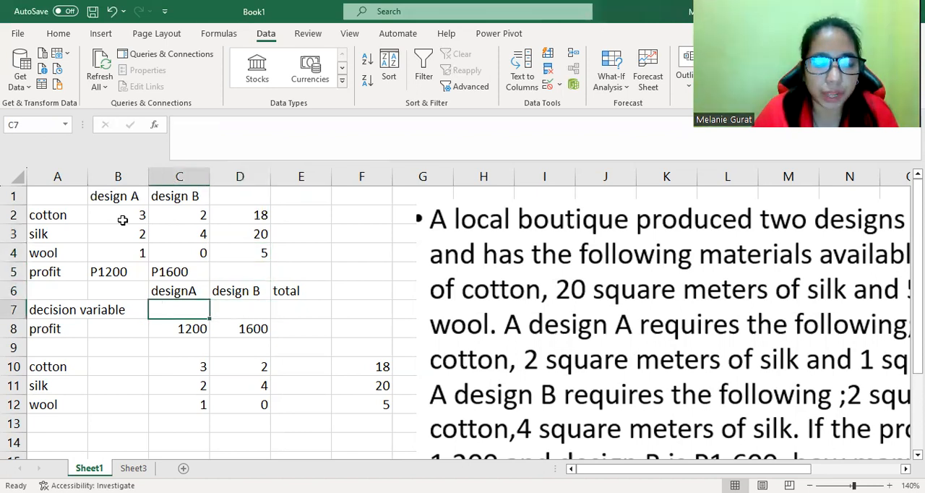
key(Right)
key(Right)
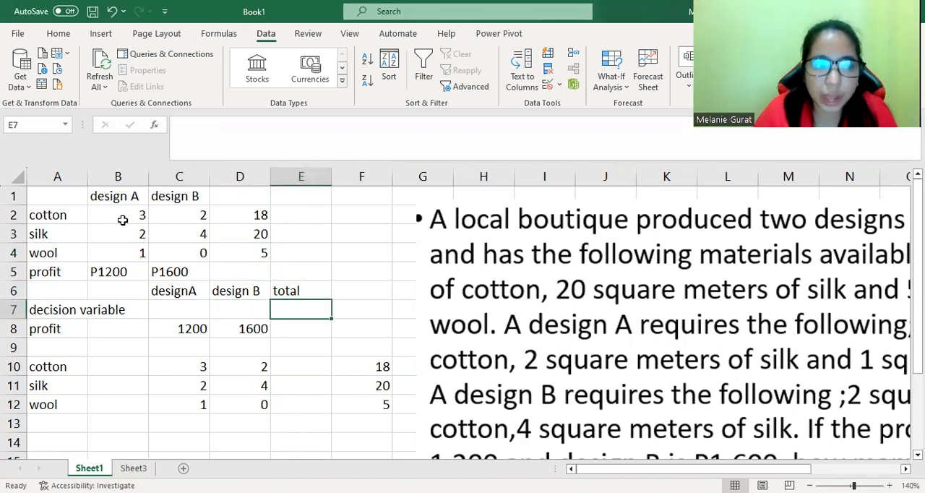
key(Down)
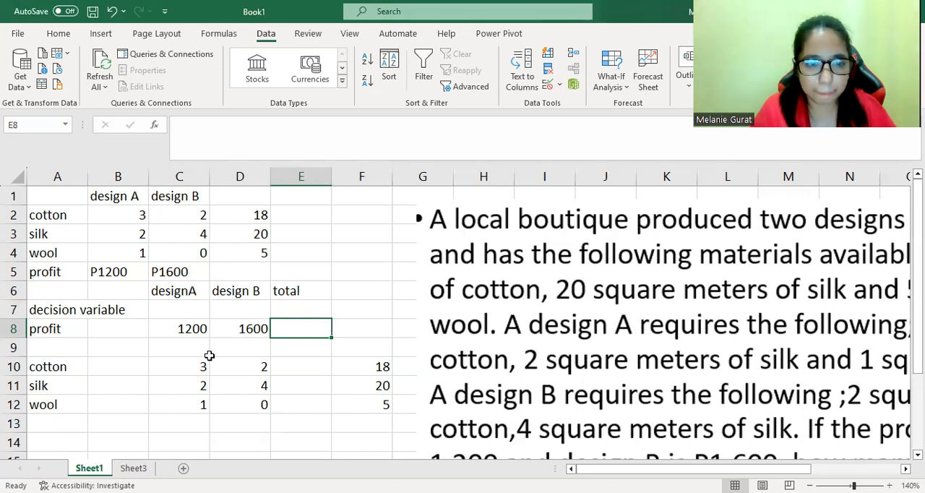
text(=)
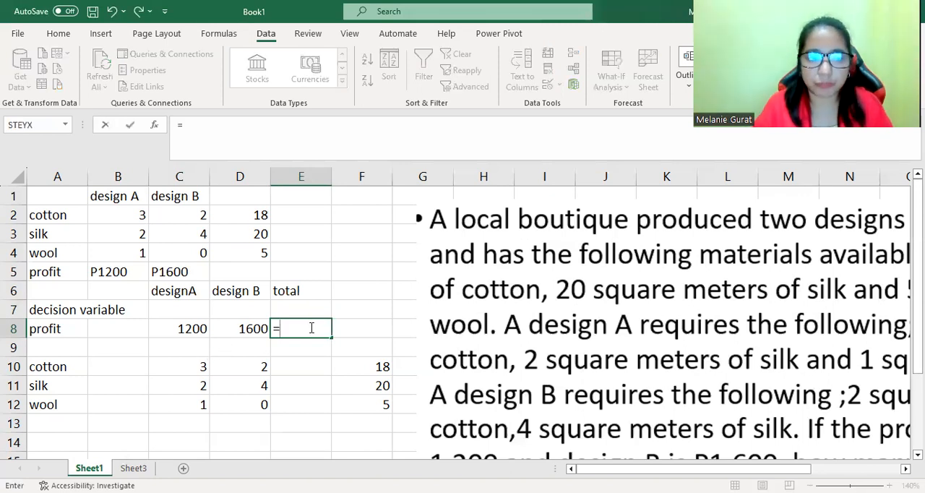
click(177, 307)
text(*)
click(182, 329)
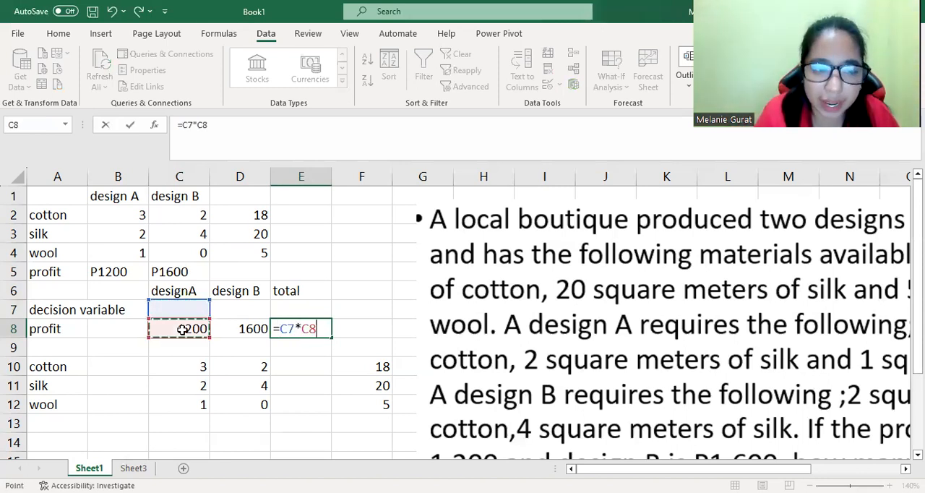
text(+)
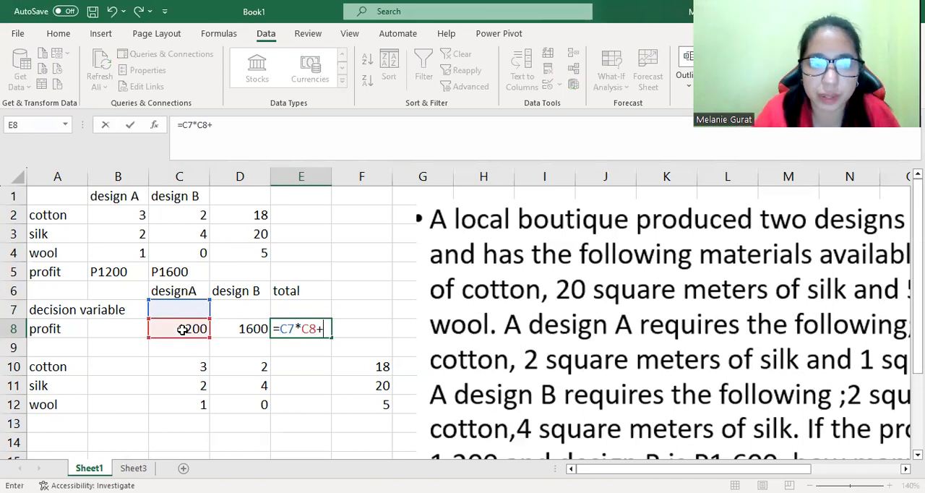
click(243, 305)
text(*)
click(246, 330)
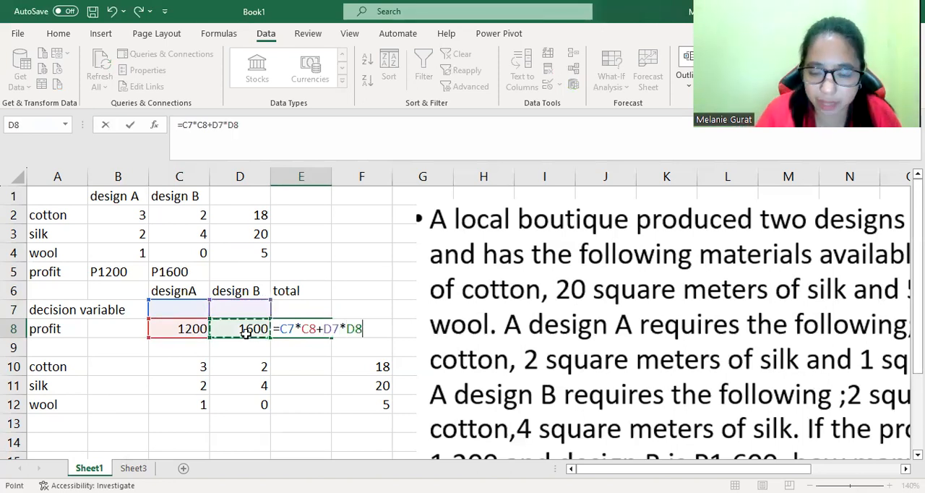
key(Return)
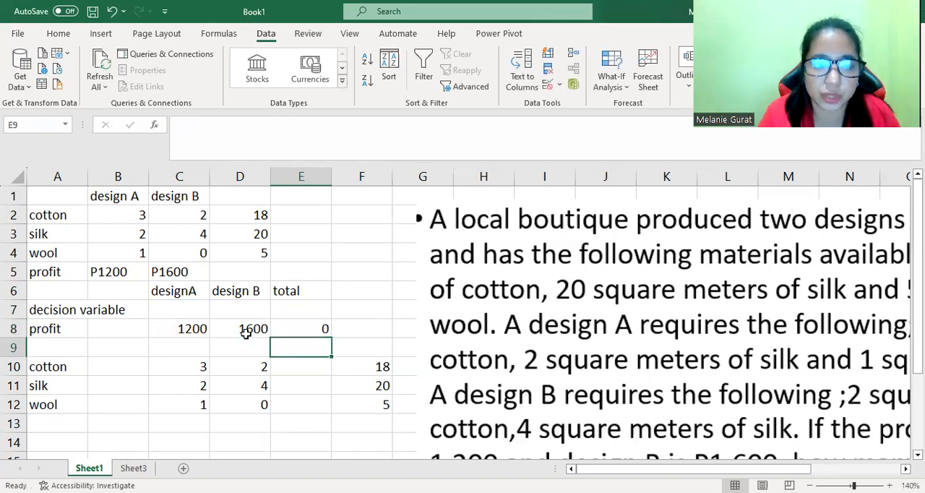
click(295, 329)
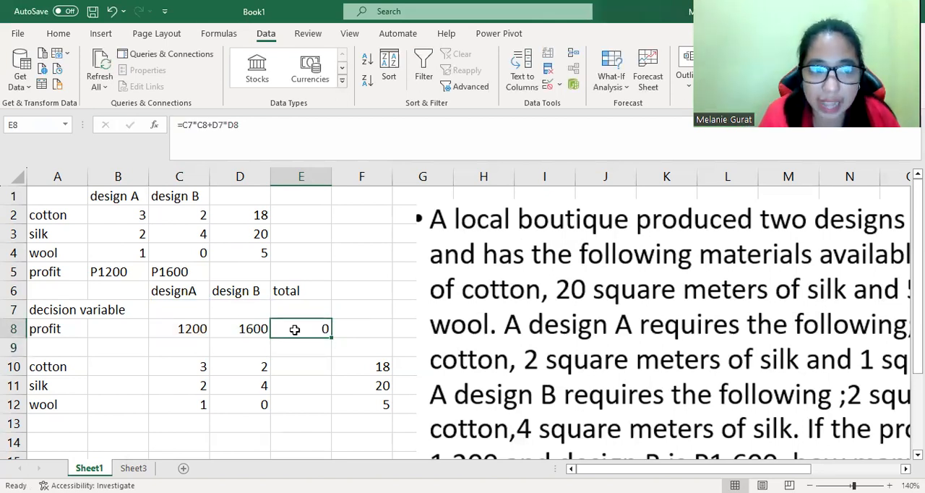
Enter the cotton usage formula =C10*C7+D10*D7 in the total column of the cotton row.
click(291, 365)
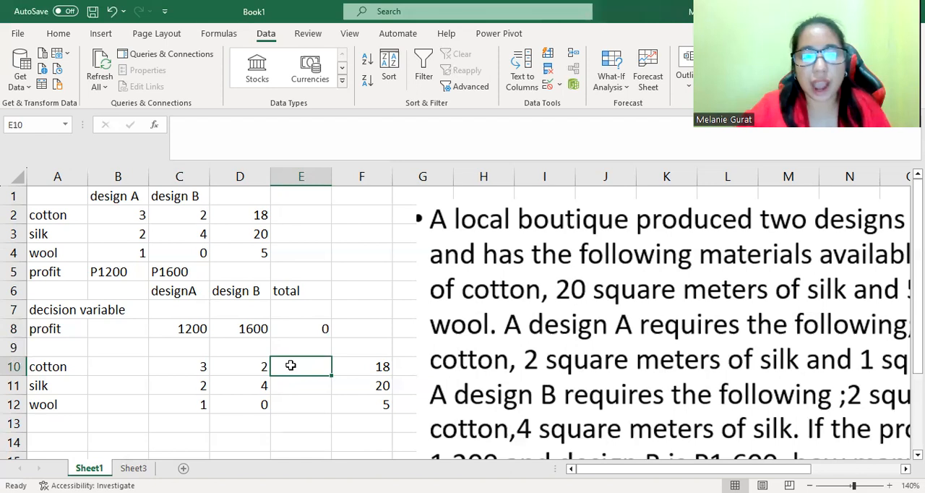
text(=)
click(196, 366)
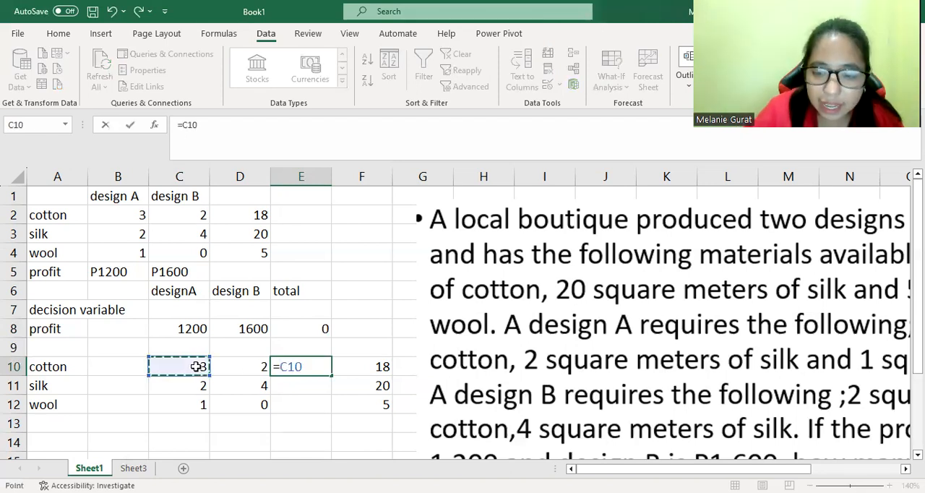
text(*)
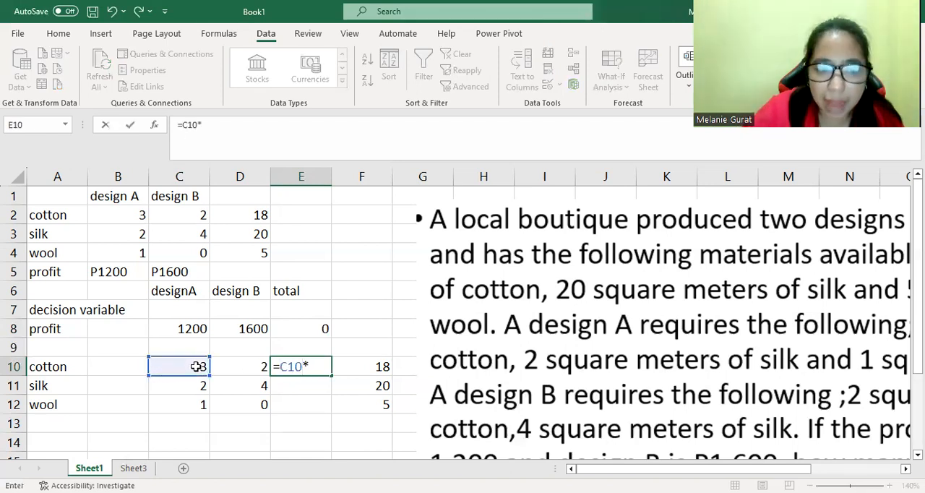
click(192, 309)
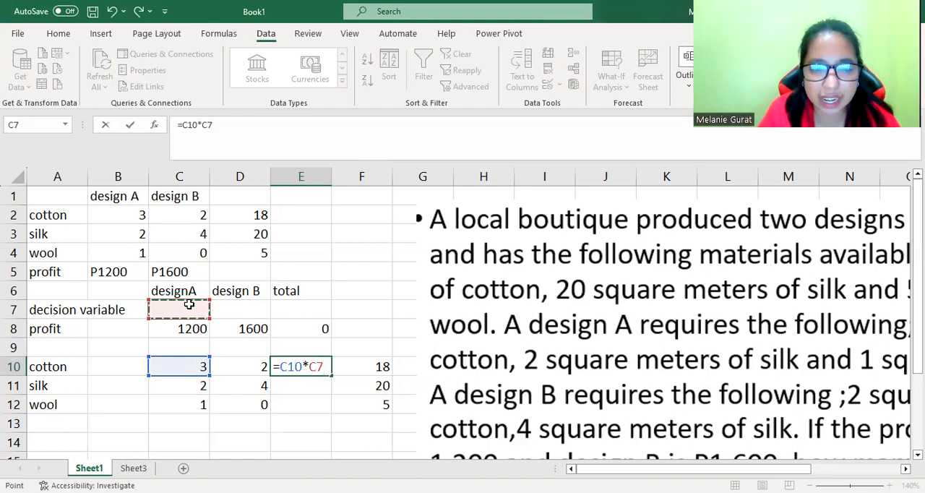
text(+)
click(236, 373)
text(*)
click(247, 310)
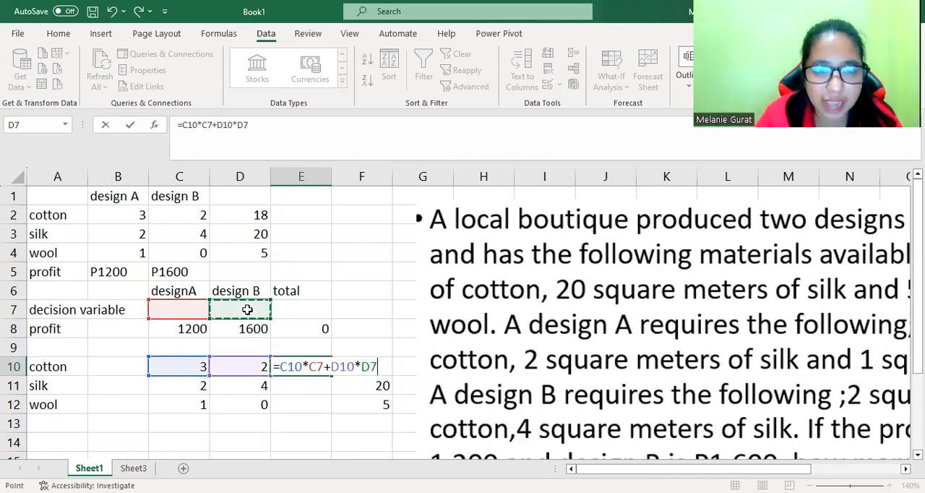
key(Return)
Enter the silk usage formula =C11*C7+D11*D7 in the total column of the silk row.
text(=)
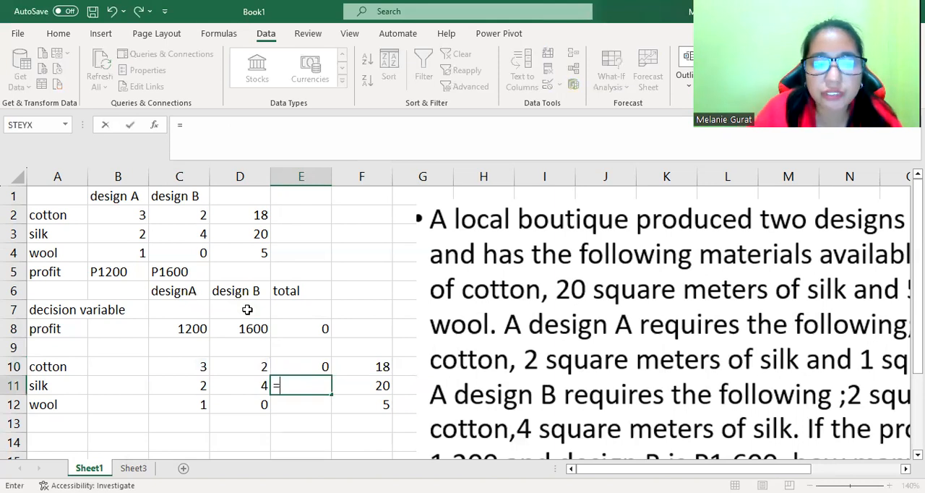
click(199, 387)
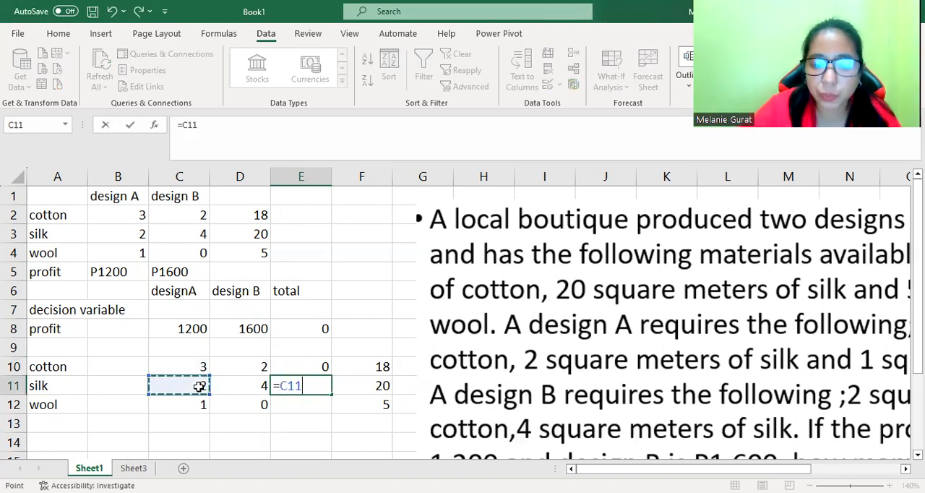
text(*)
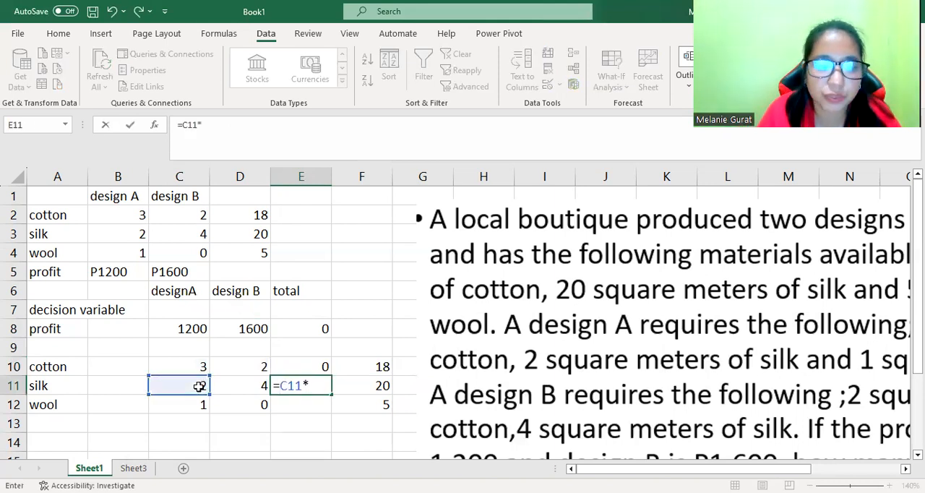
click(187, 311)
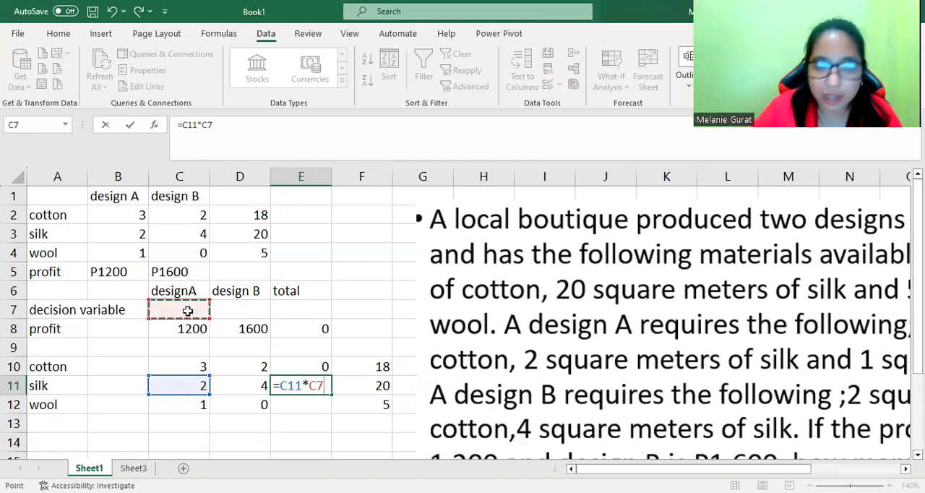
text(+)
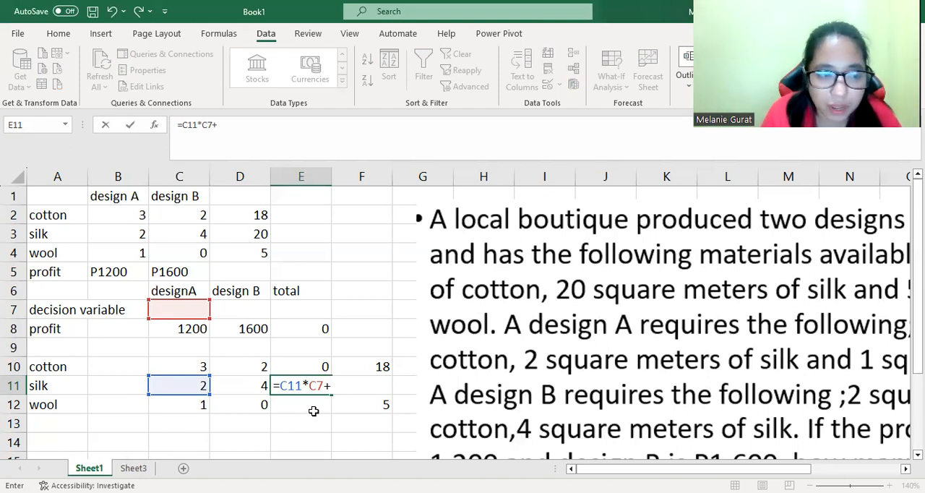
click(243, 385)
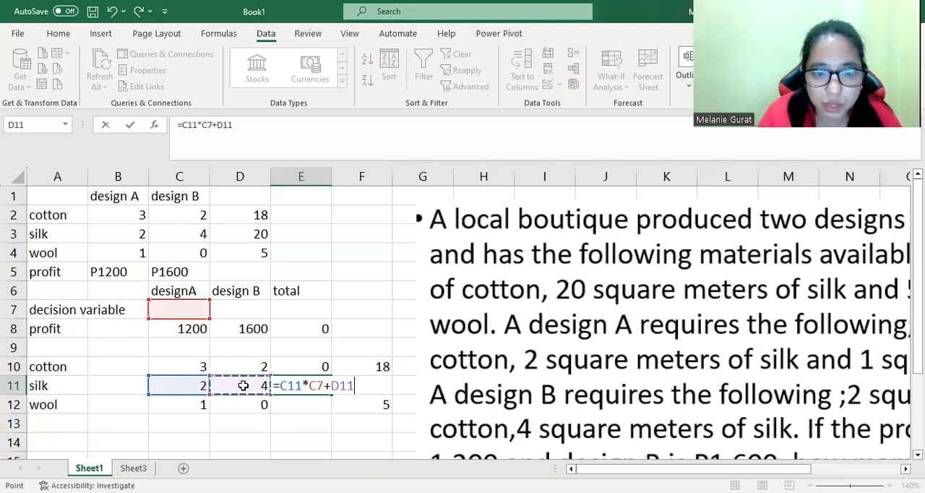
text(*)
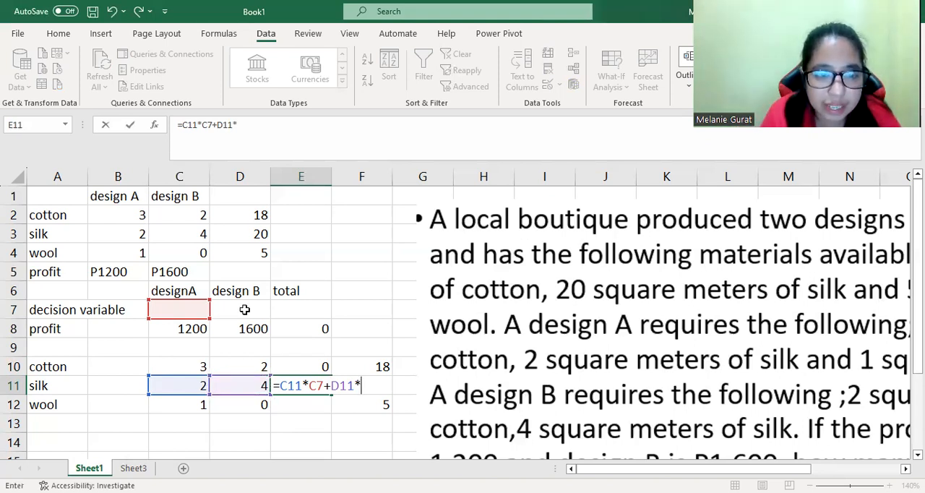
click(245, 310)
key(Return)
Enter the wool usage formula =C12*C7+D12*D7 in the total column of the wool row.
text(=)
click(185, 407)
text(*)
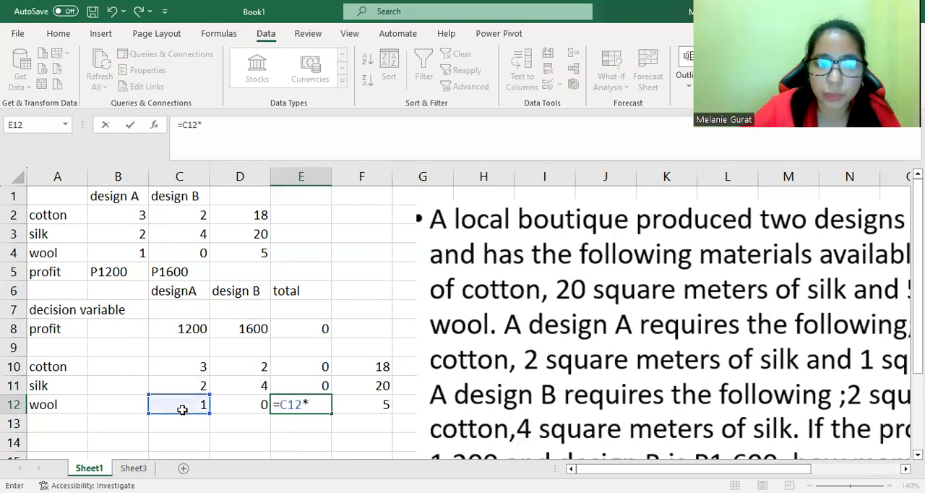
click(179, 310)
text(+)
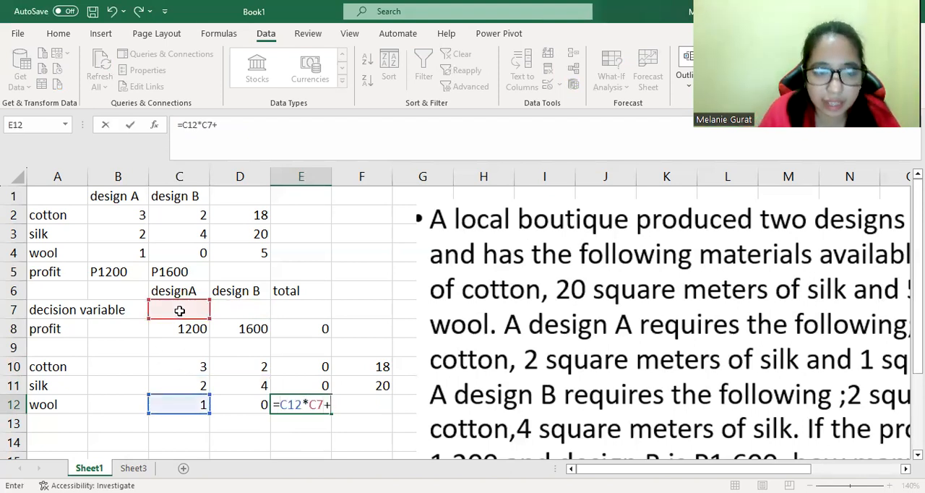
click(238, 407)
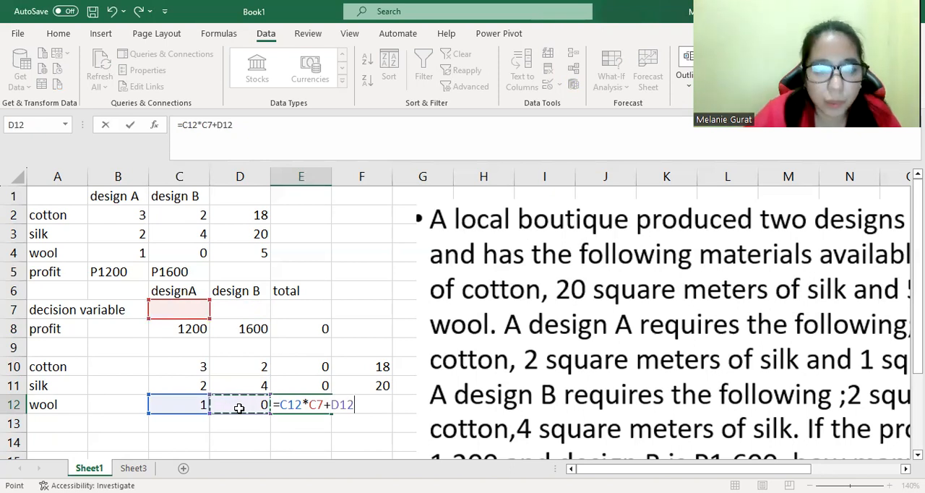
text(*)
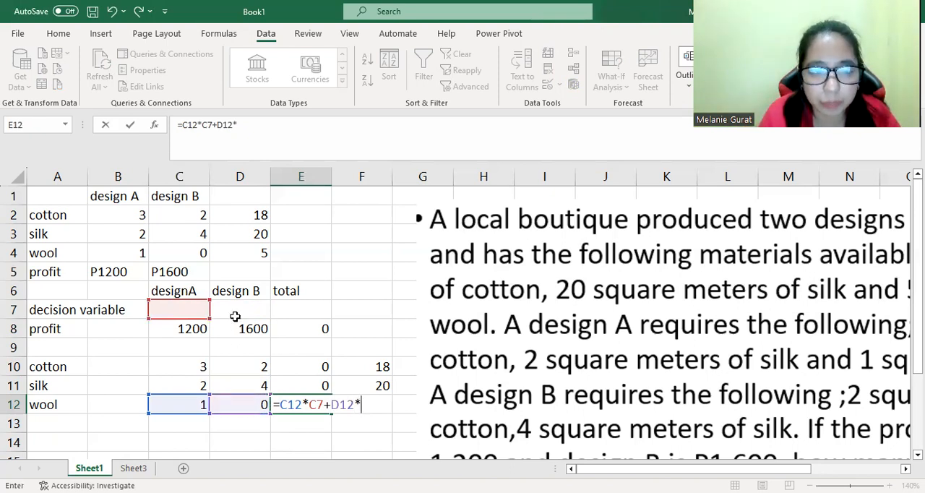
click(227, 293)
click(229, 312)
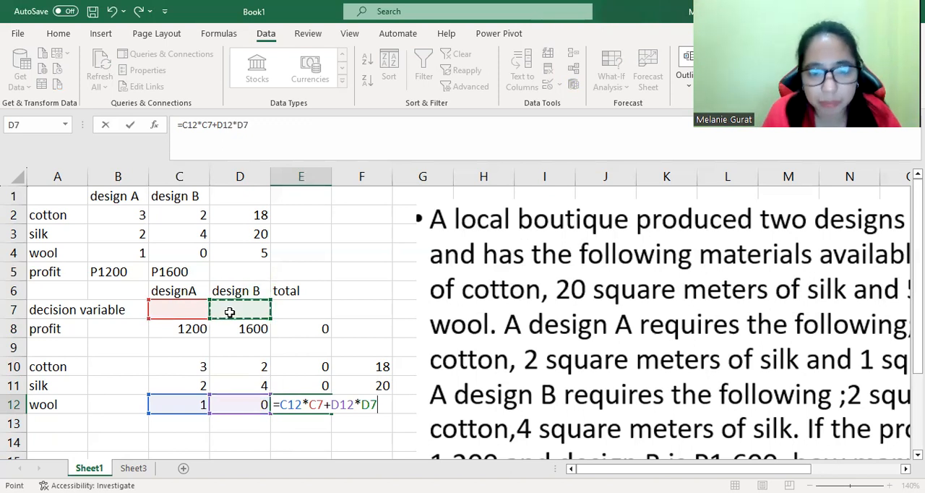
key(Return)
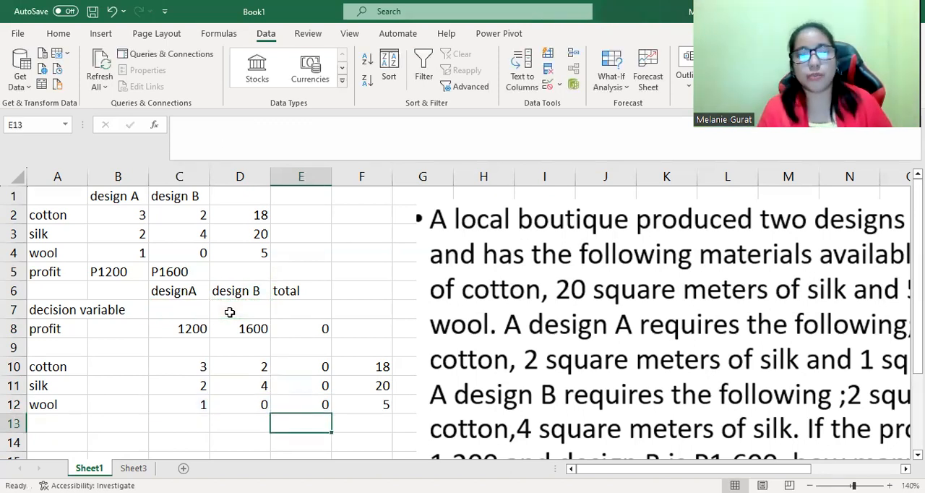
Set the Solver objective to the total profit cell E8 and the changing variable cells to C7:D7.
click(365, 367)
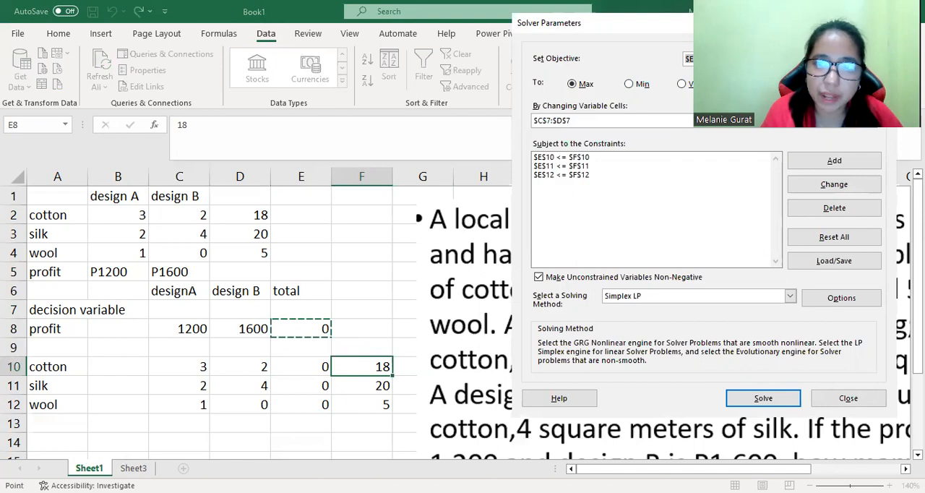
click(751, 59)
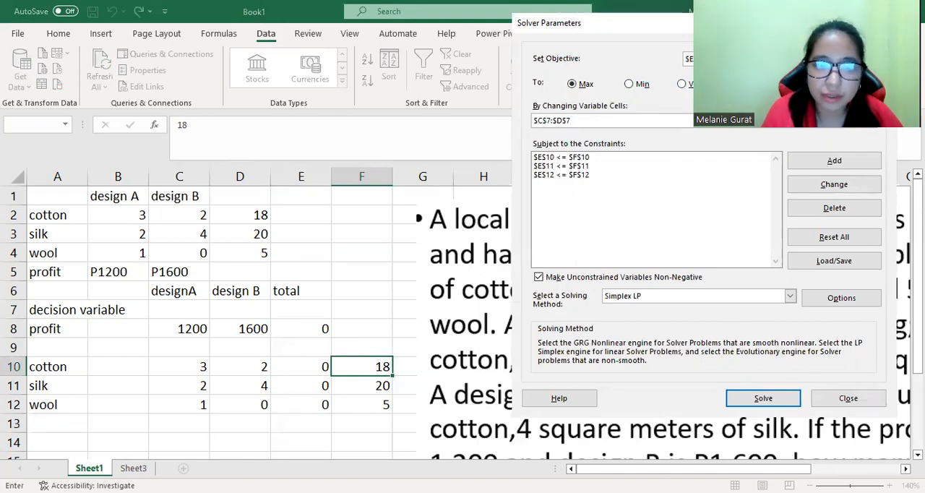
key(BackSpace)
key(BackSpace)
key(BackSpace)
key(BackSpace)
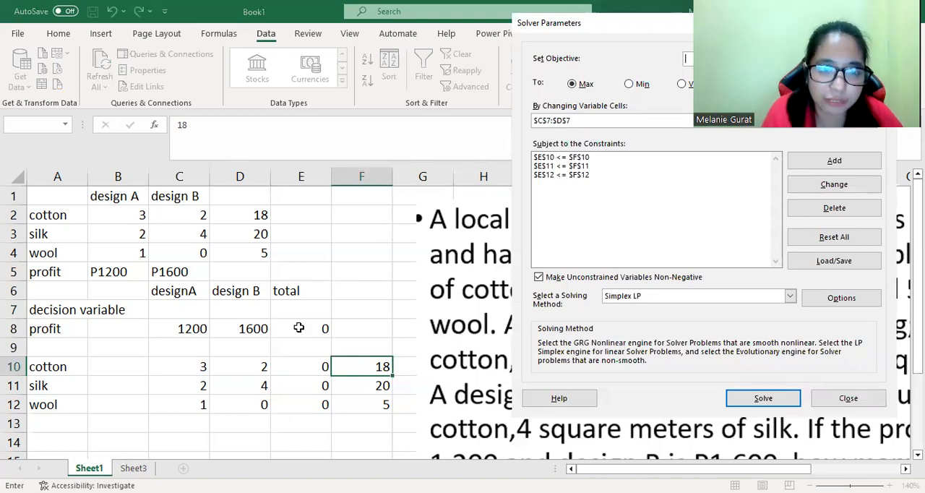
click(299, 329)
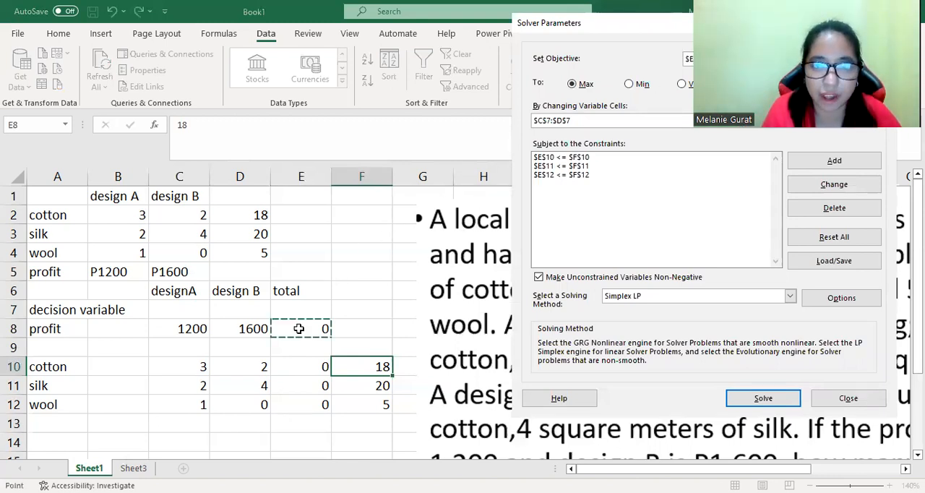
click(578, 121)
key(BackSpace)
key(BackSpace)
key(BackSpace)
key(BackSpace)
key(BackSpace)
key(BackSpace)
key(BackSpace)
key(BackSpace)
key(BackSpace)
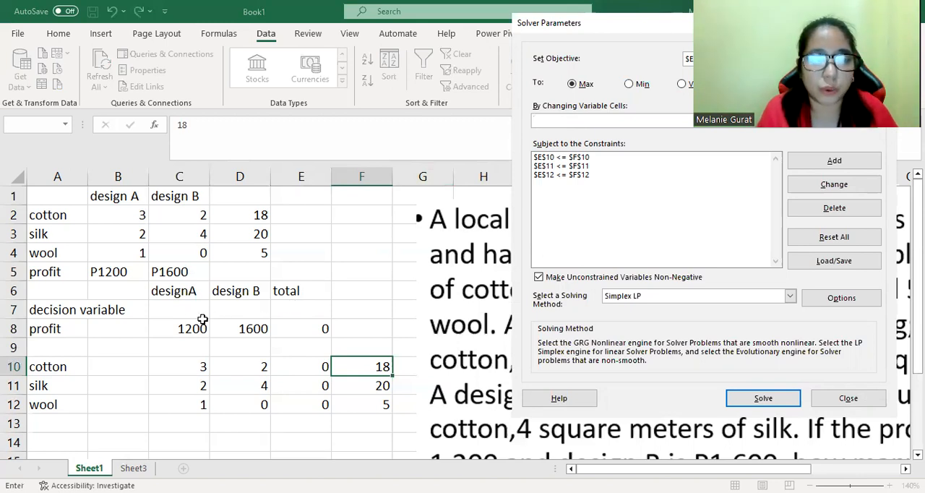
drag(190, 310, 242, 309)
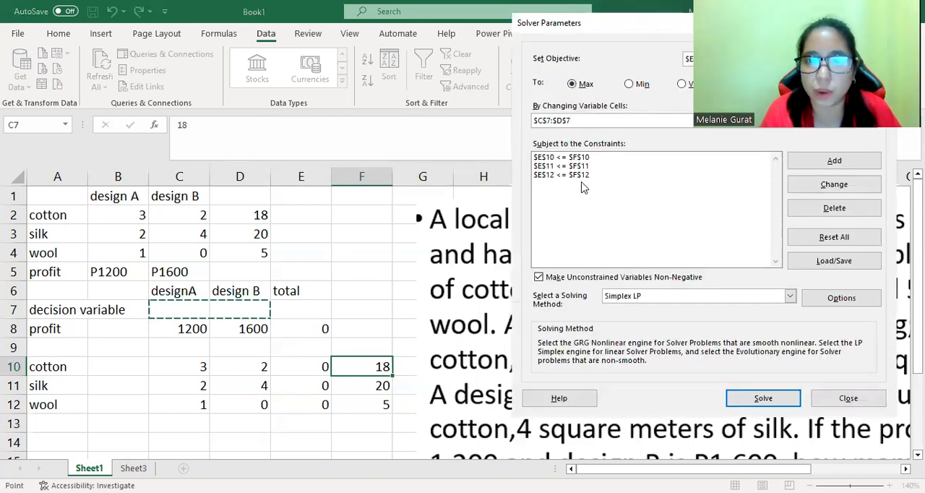
Reset all Solver options, then set the objective to cell E8 and the changing variable cells to $C$7:$D$7 again.
click(580, 176)
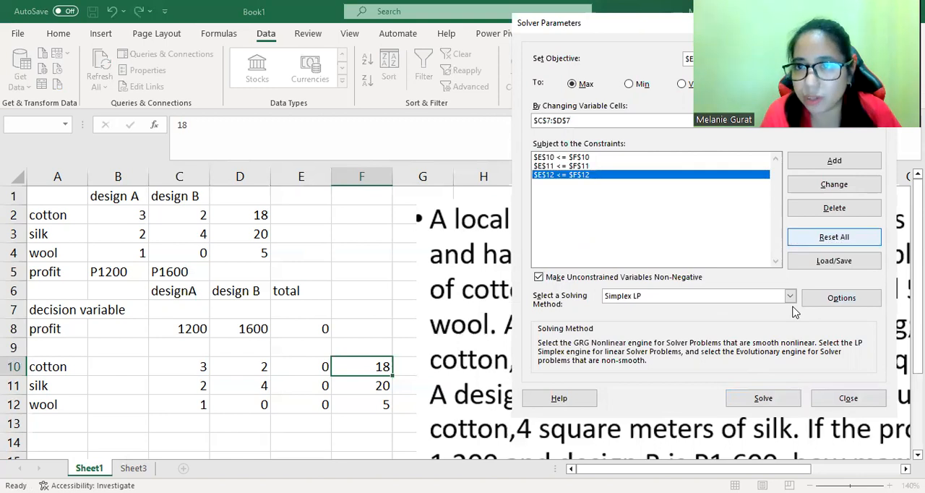
key(Return)
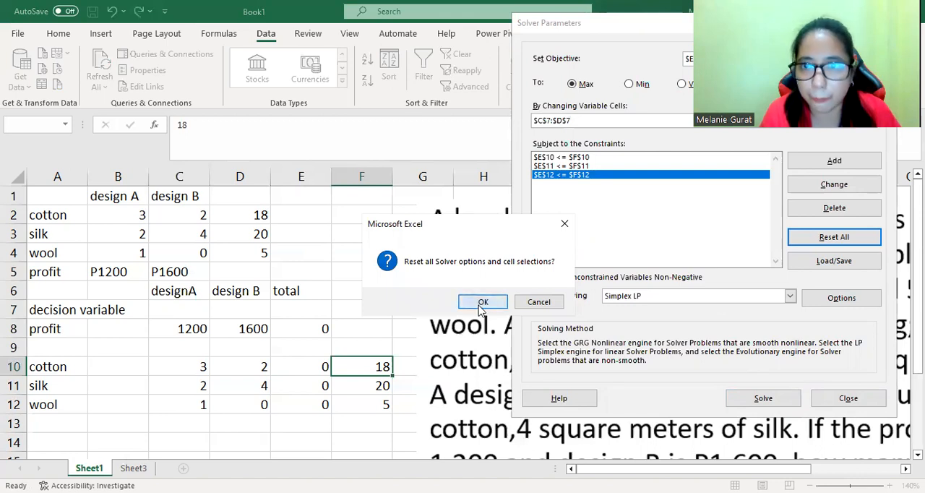
key(Return)
click(306, 328)
click(597, 123)
click(190, 311)
drag(246, 311, 245, 311)
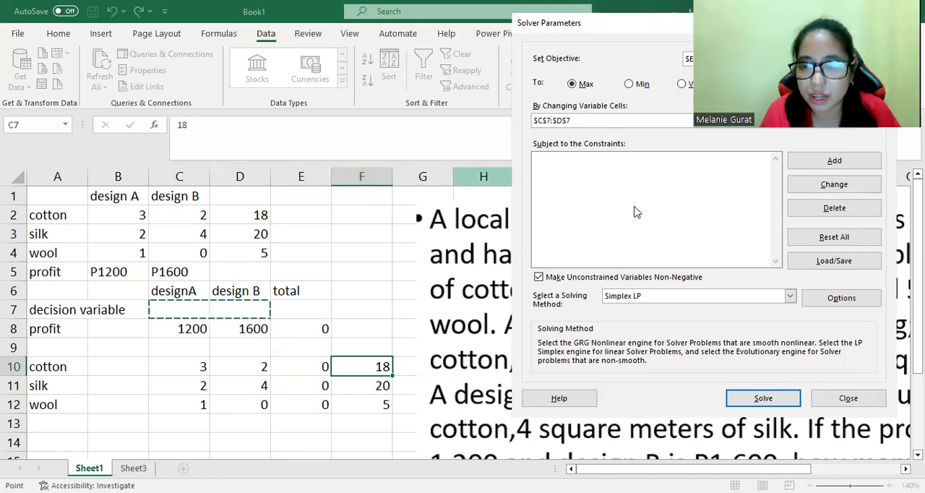
Add the Solver constraint $E$10 <= $F$10 limiting cotton usage to the available cotton.
click(823, 163)
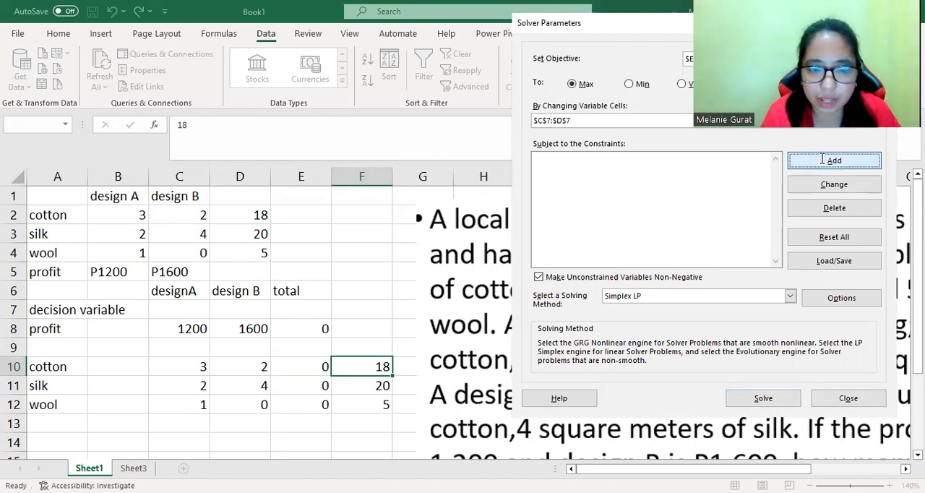
click(303, 369)
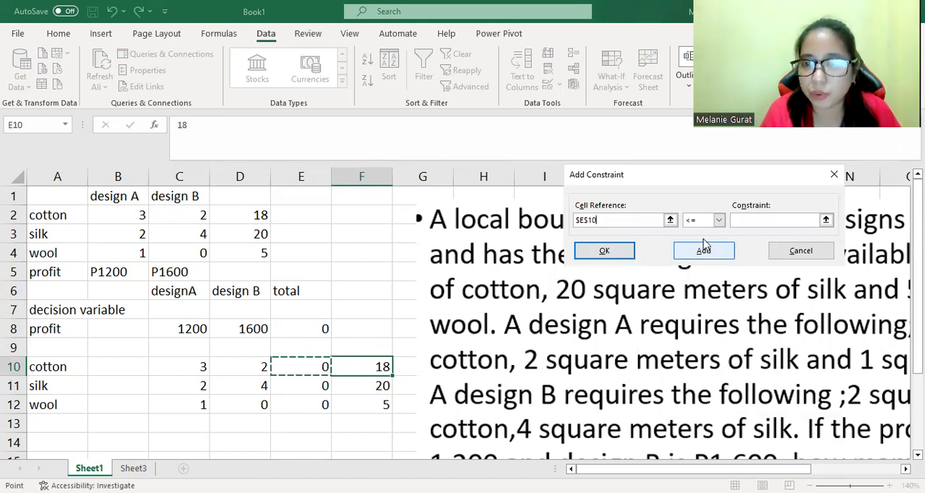
click(742, 220)
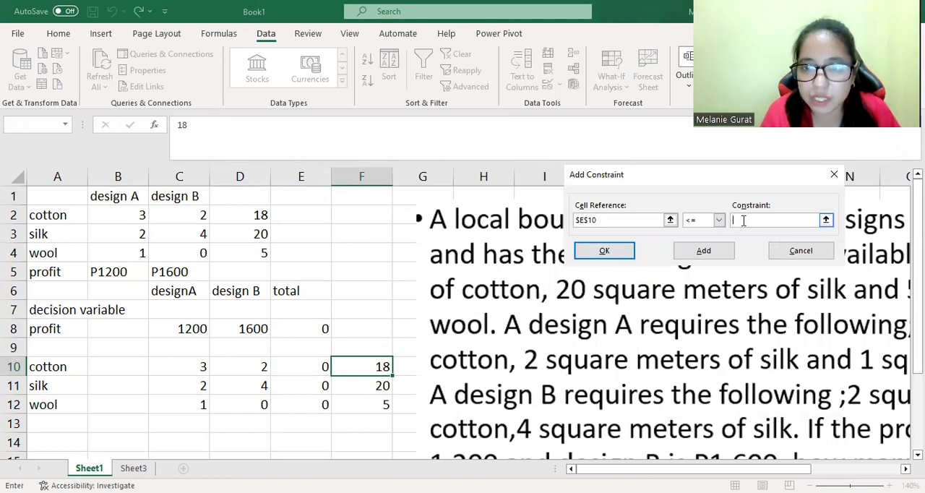
click(362, 364)
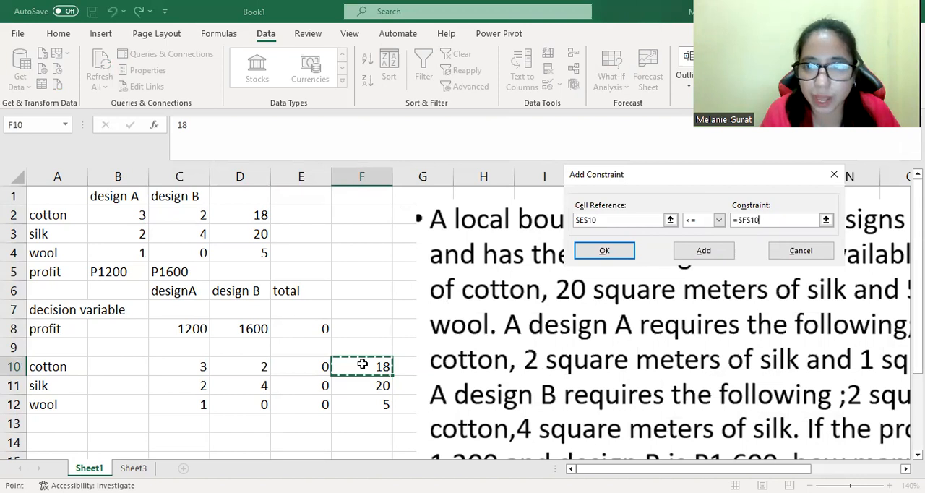
click(689, 262)
Add the Solver constraint $E$11 <= $F$11 limiting silk usage to the available silk.
click(314, 381)
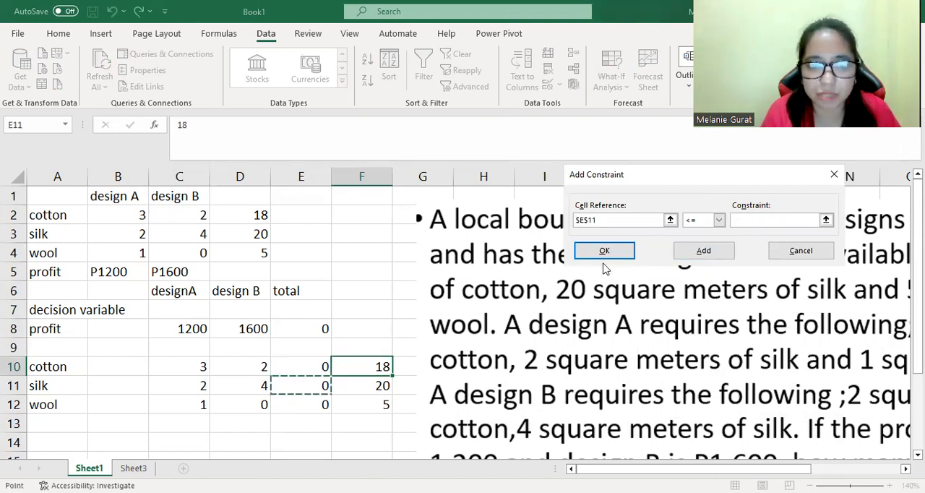
click(747, 217)
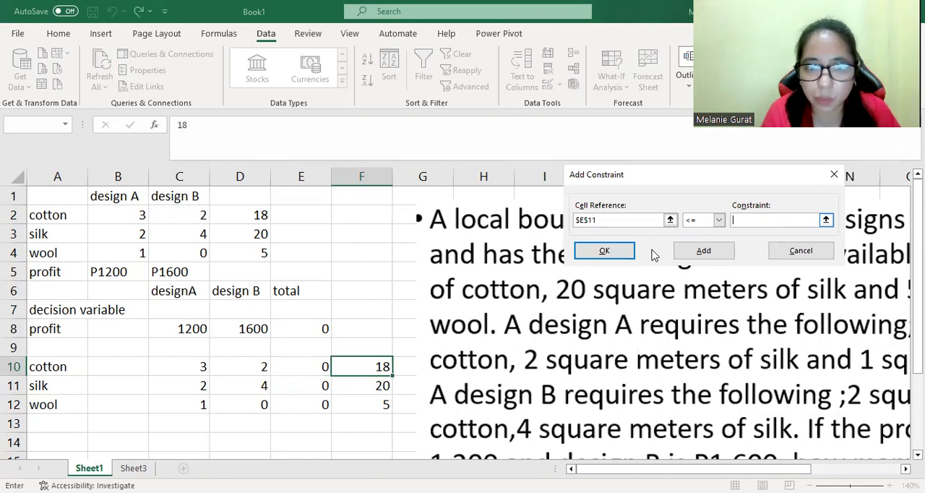
click(377, 386)
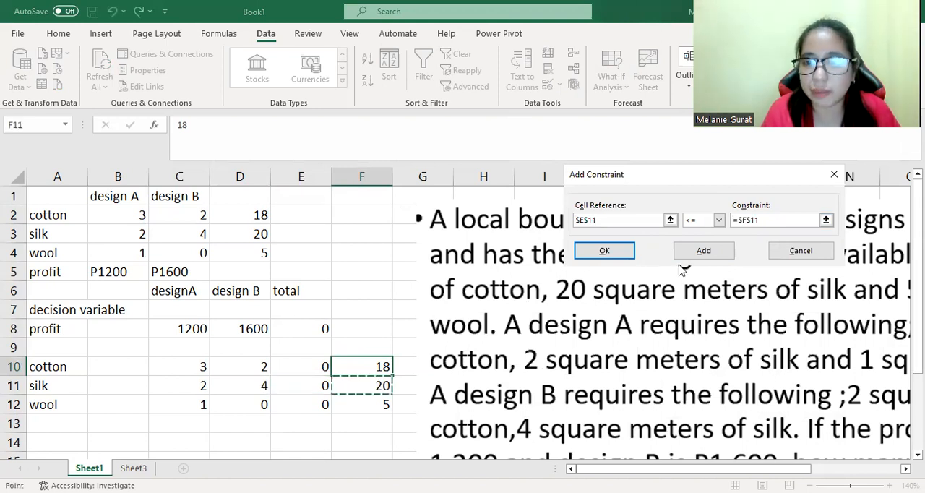
click(700, 253)
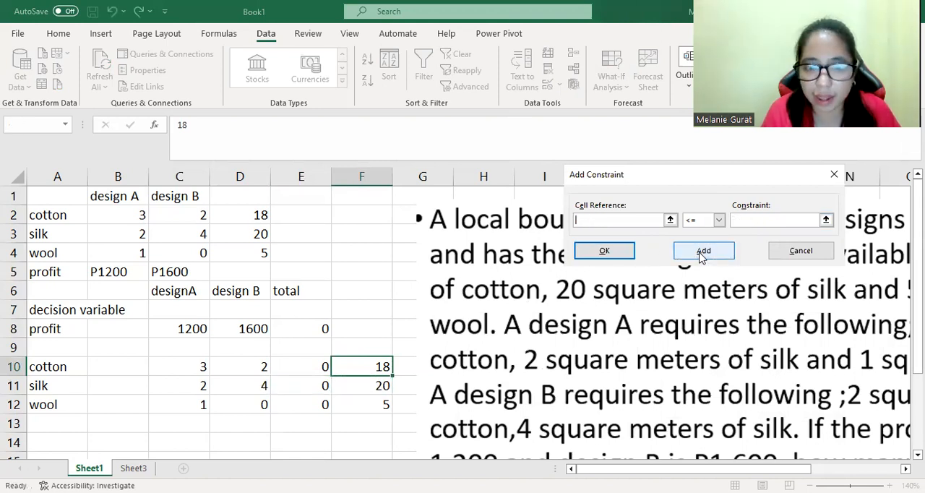
Add the constraint $E$12 <= $F$12 for wool and solve the model with Simplex LP.
click(321, 406)
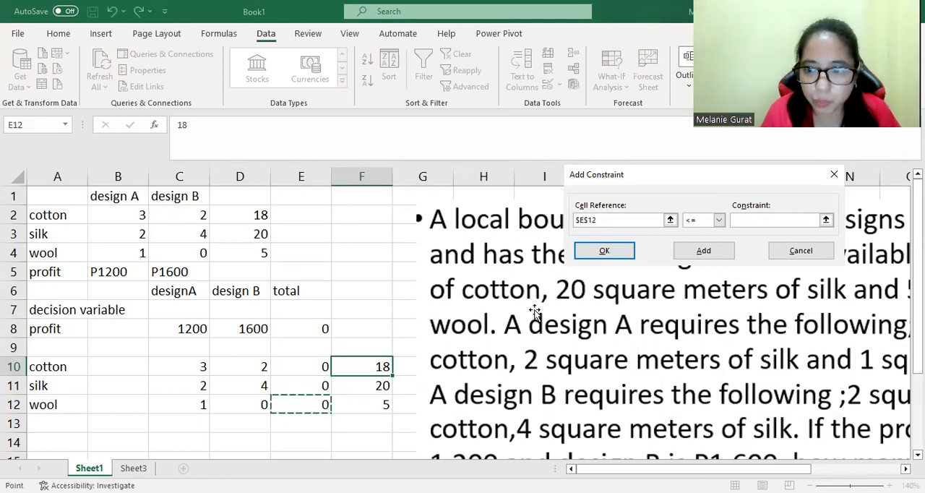
click(756, 220)
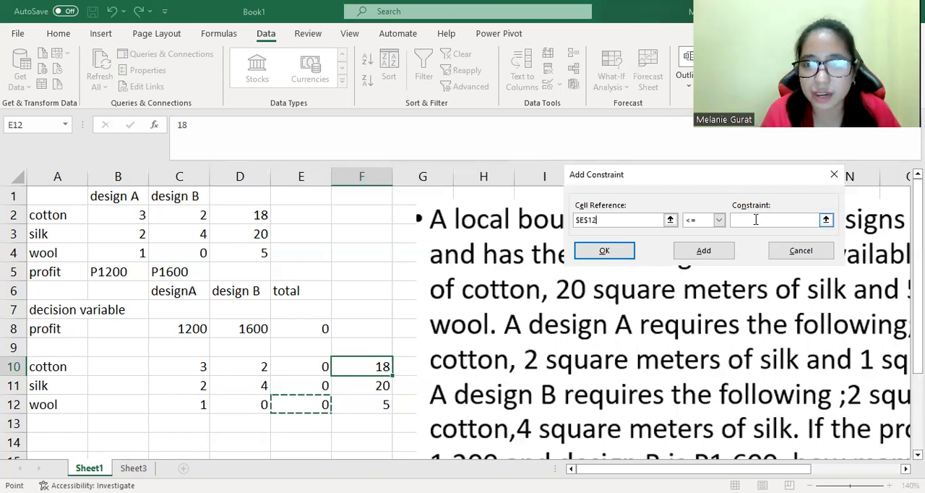
click(363, 404)
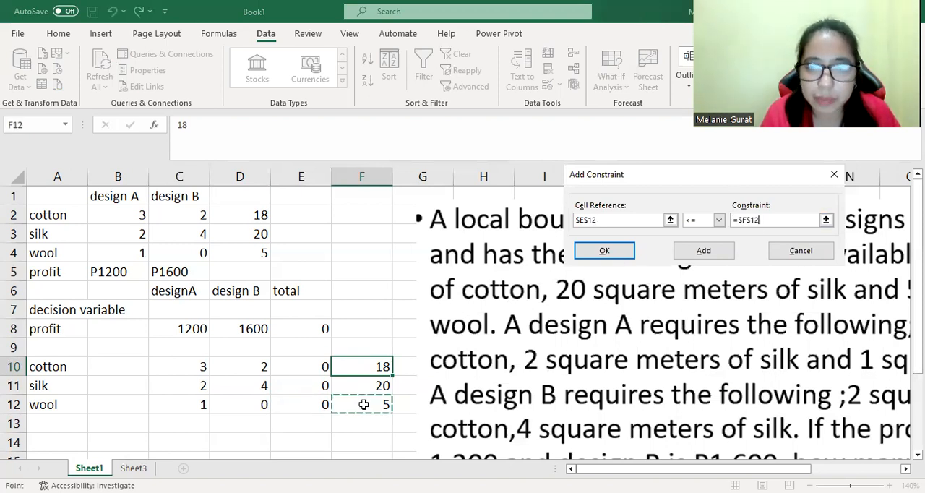
click(607, 256)
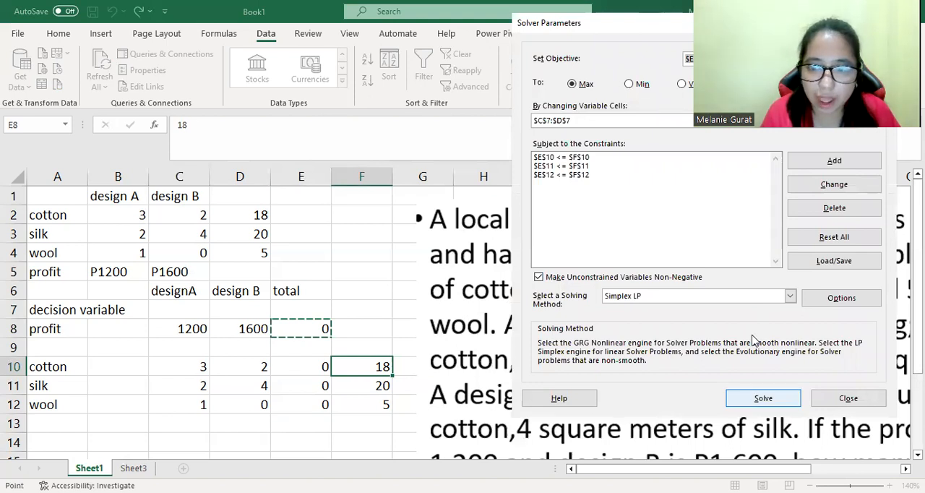
key(Return)
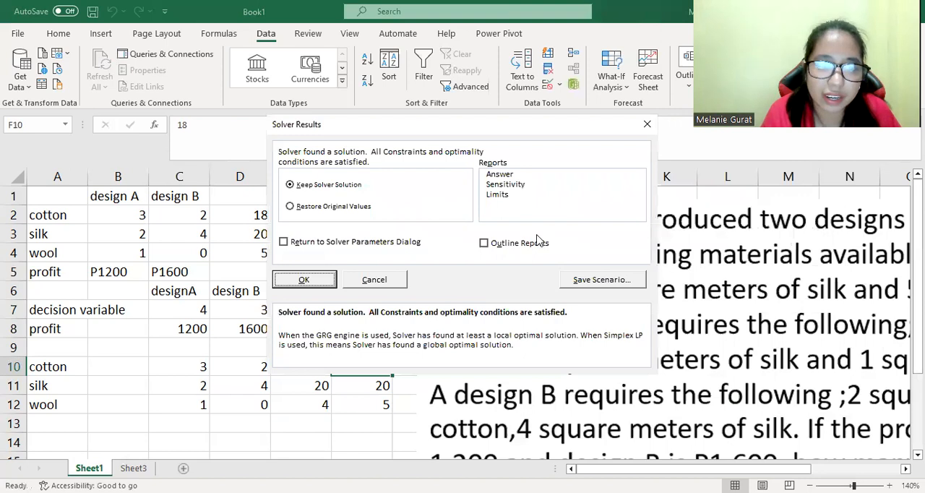
Keep the Solver solution and generate a Sensitivity report.
click(506, 186)
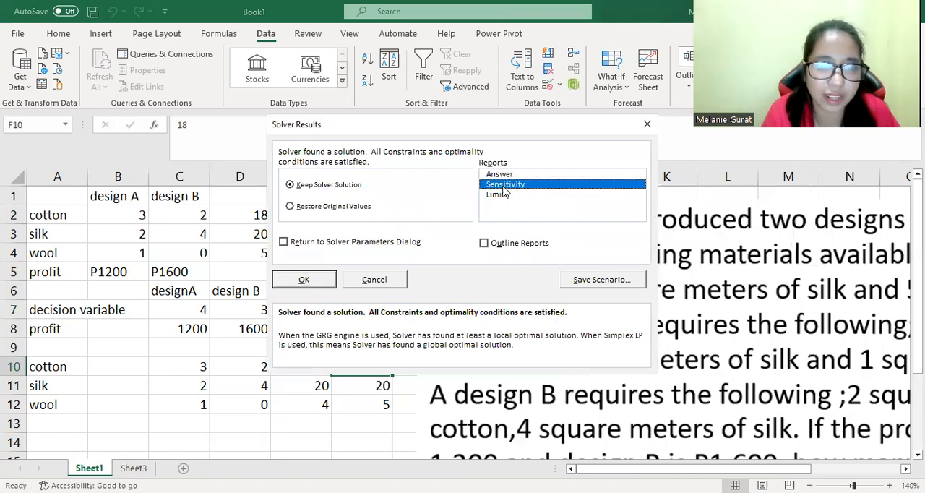
click(318, 282)
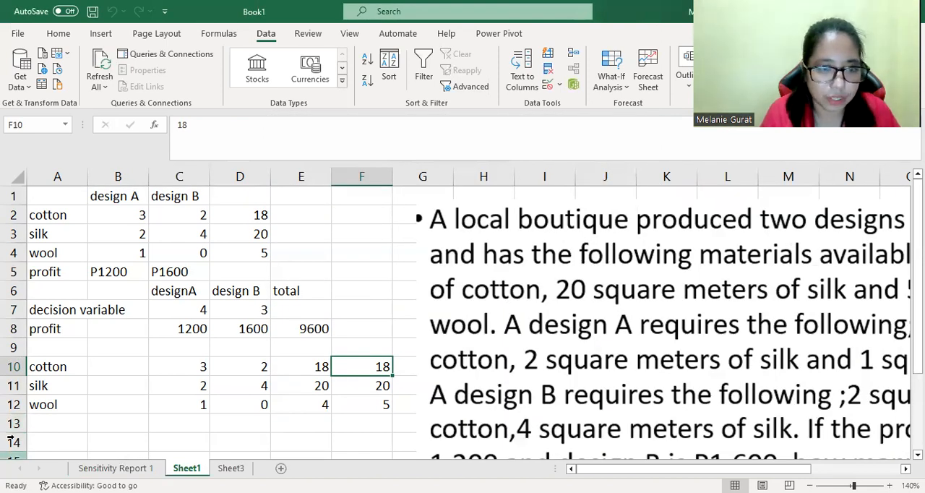
click(108, 468)
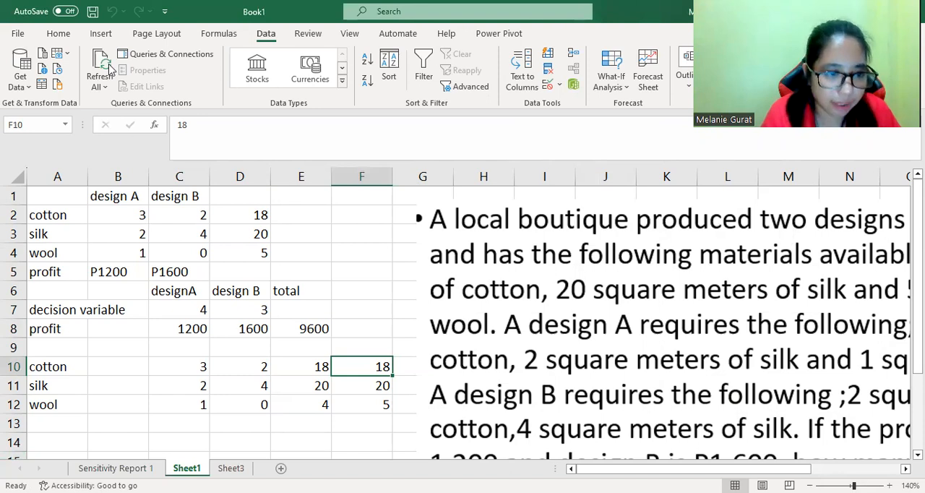
Inspect the solved decision variable cells and the total profit on the worksheet.
click(711, 71)
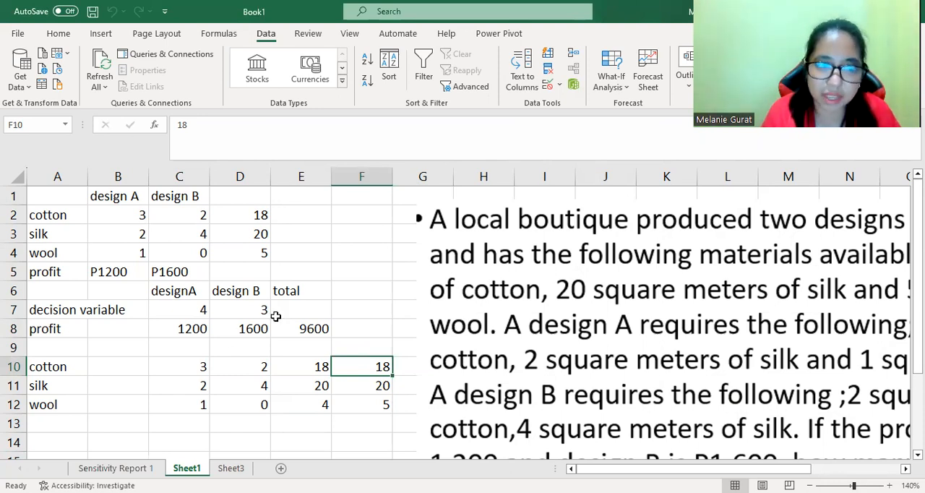
click(198, 311)
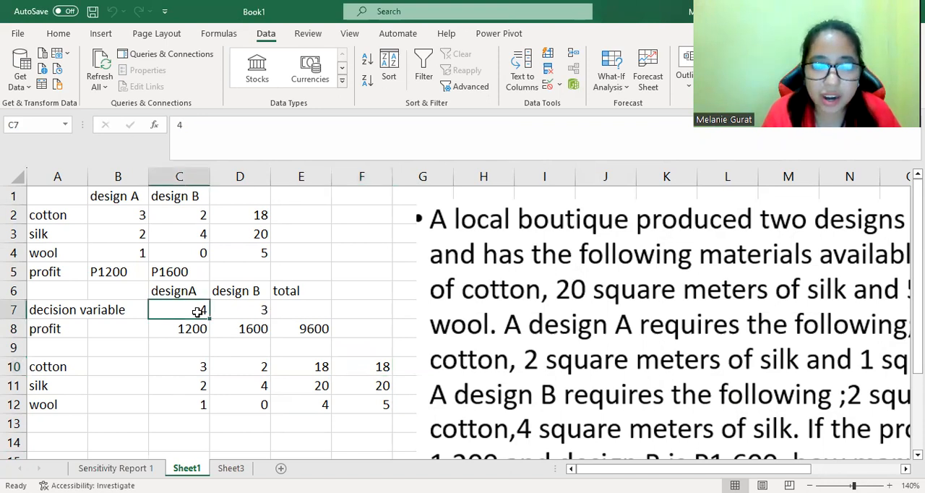
click(239, 309)
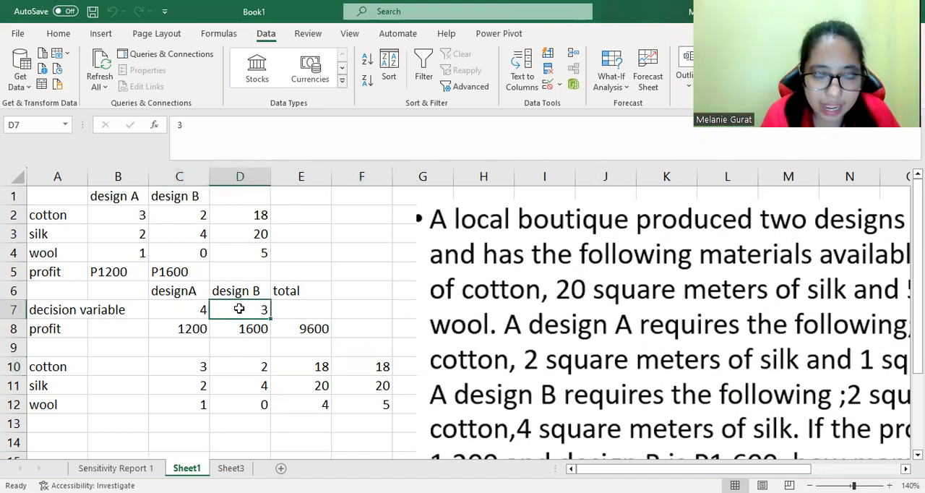
click(305, 327)
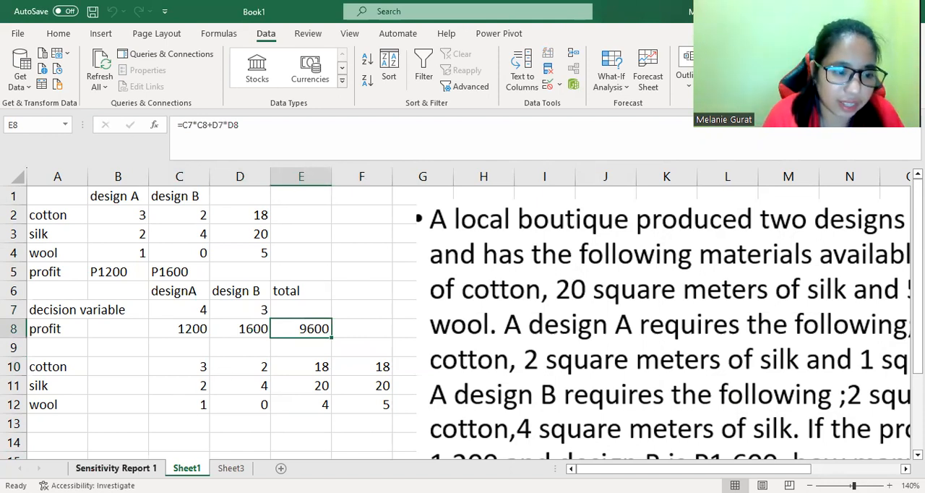
Open the Sensitivity Report and examine the variable cells' final values, objective coefficients and allowable increases and decreases.
click(116, 467)
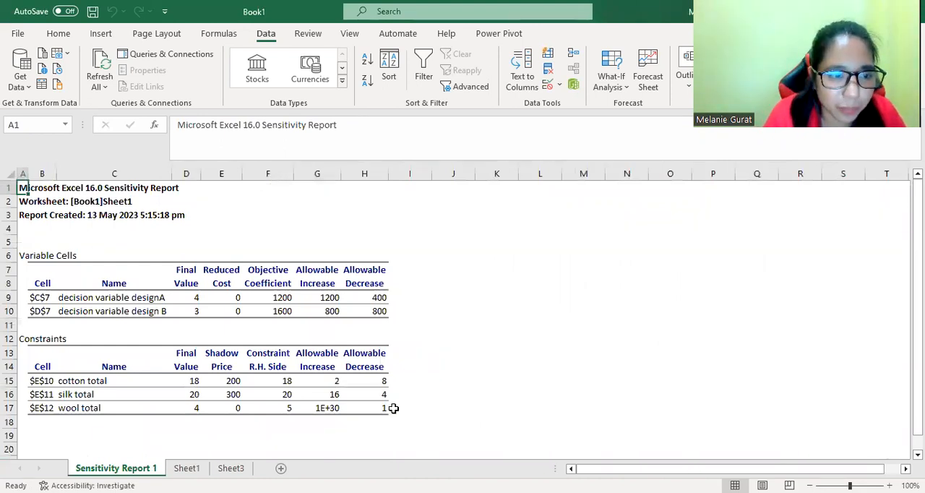
click(498, 326)
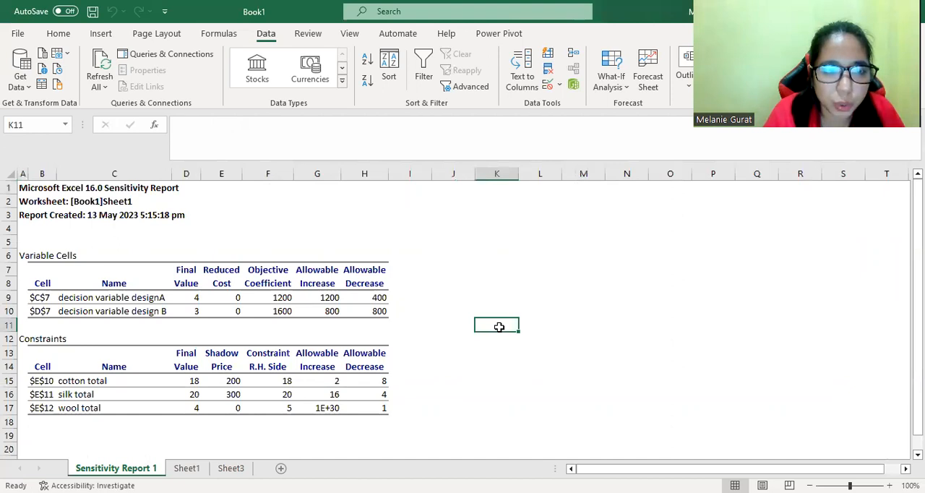
ctrl+scroll(499, 327, up, 3)
drag(654, 468, 541, 467)
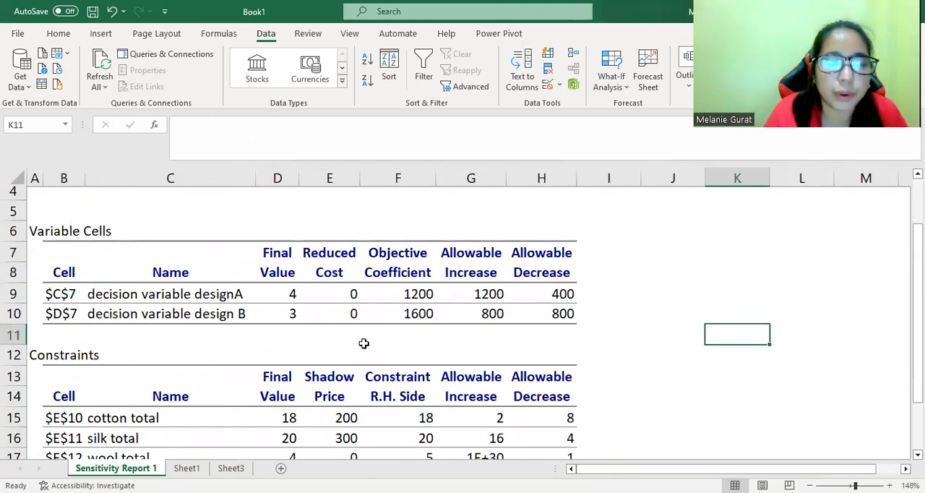
click(292, 294)
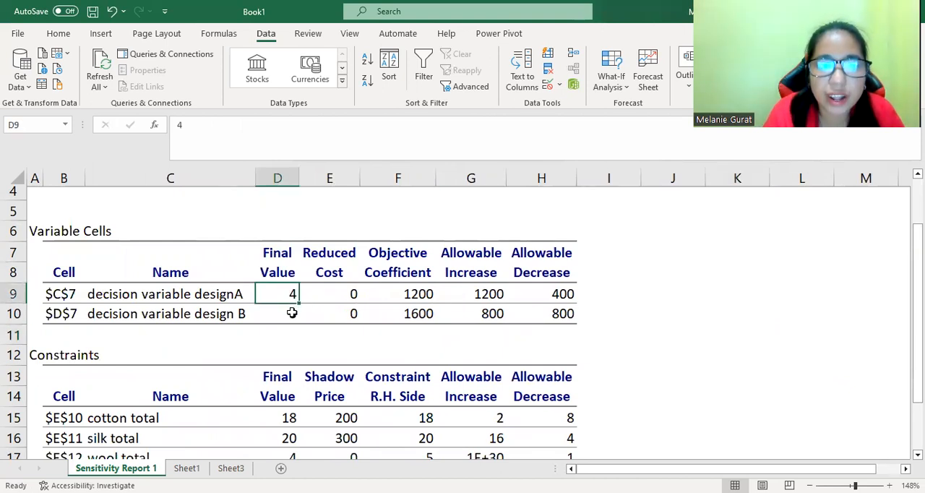
click(292, 314)
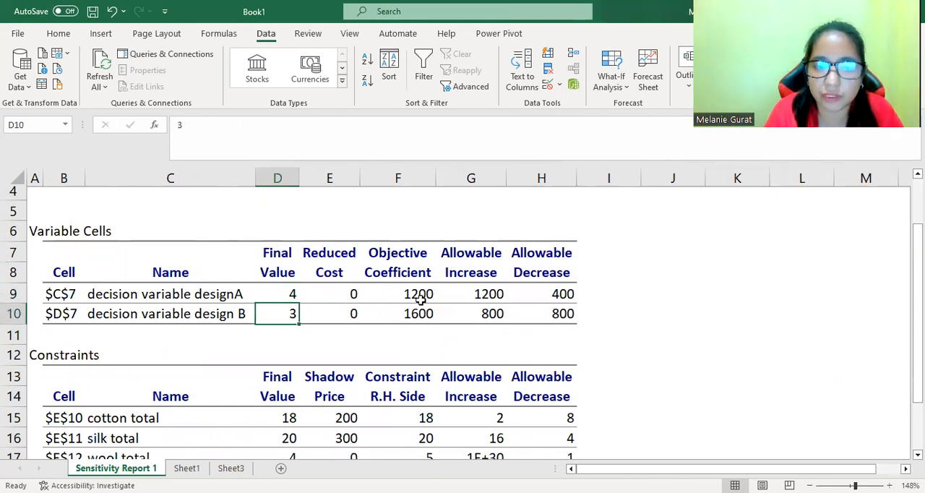
click(426, 296)
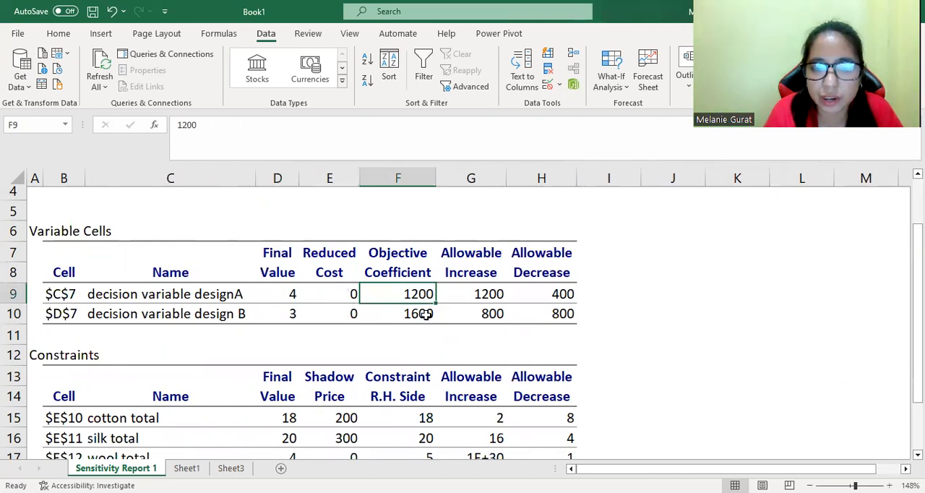
click(427, 314)
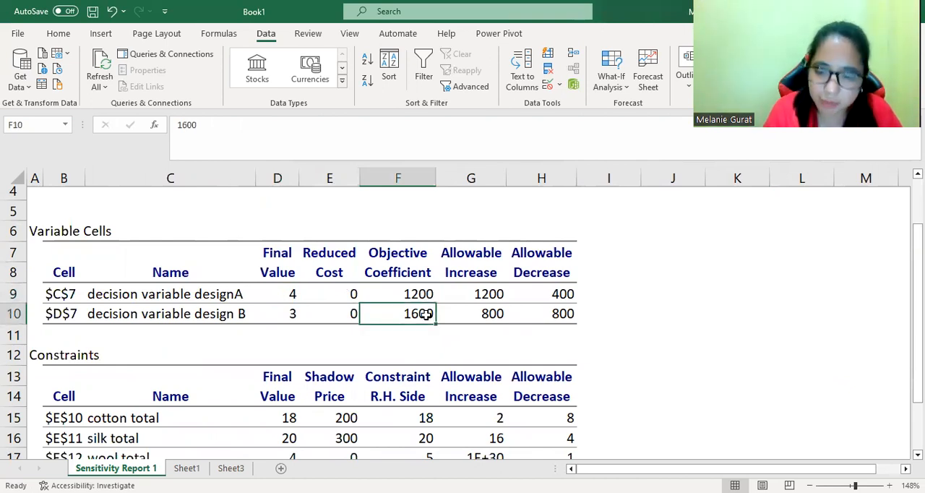
click(490, 297)
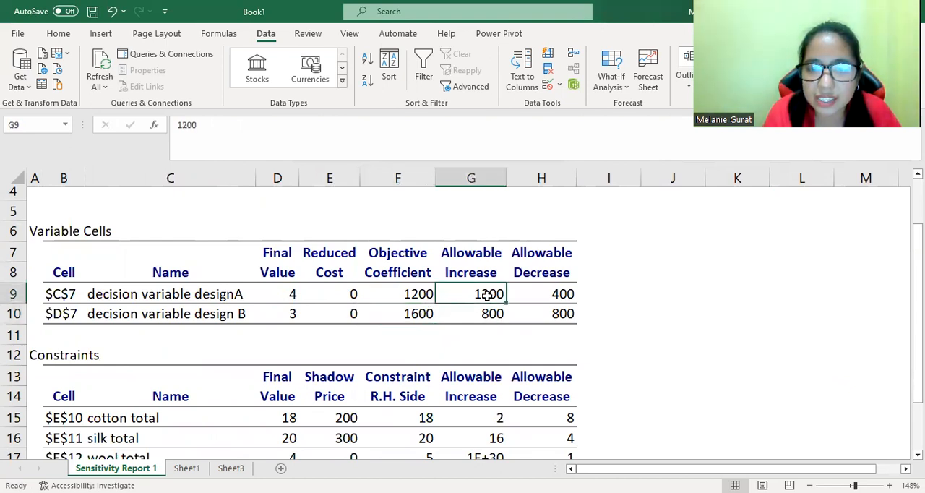
click(556, 292)
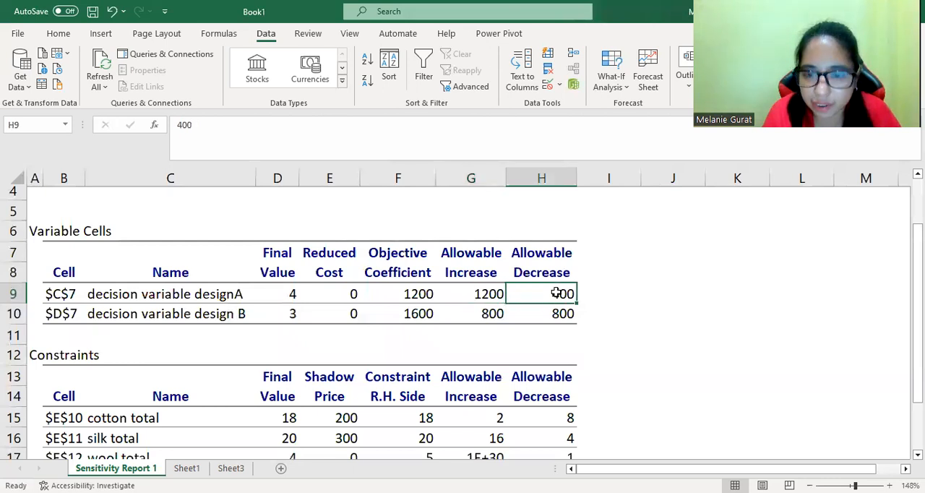
click(492, 313)
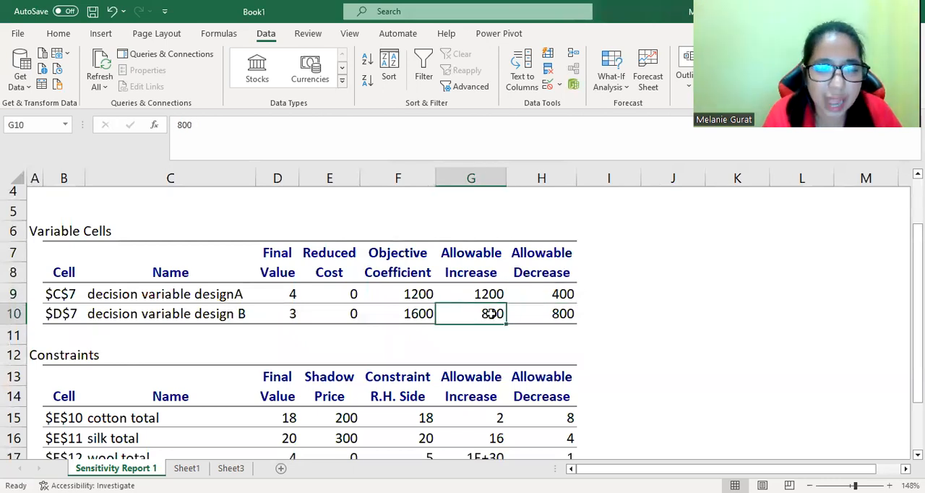
click(554, 315)
drag(916, 232, 916, 231)
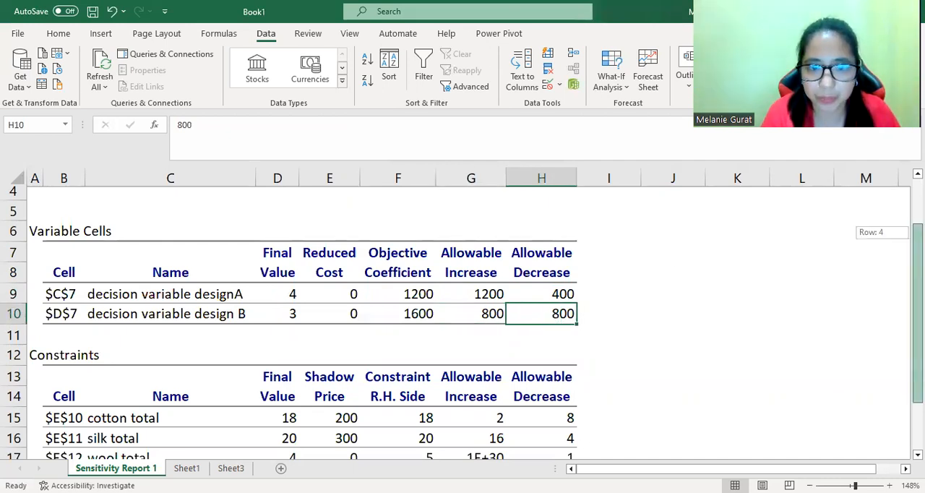
Examine the constraints section's shadow prices, right-hand sides and allowable increase and decrease columns.
drag(916, 232, 916, 279)
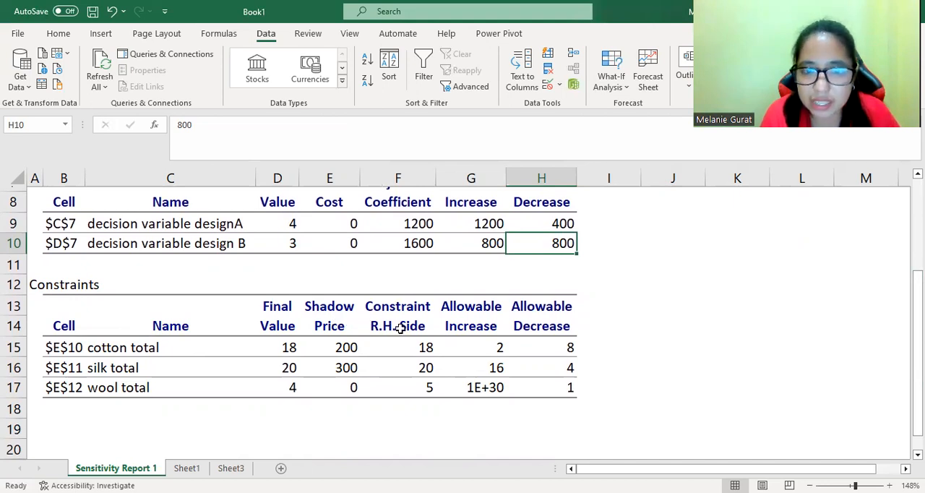
click(483, 320)
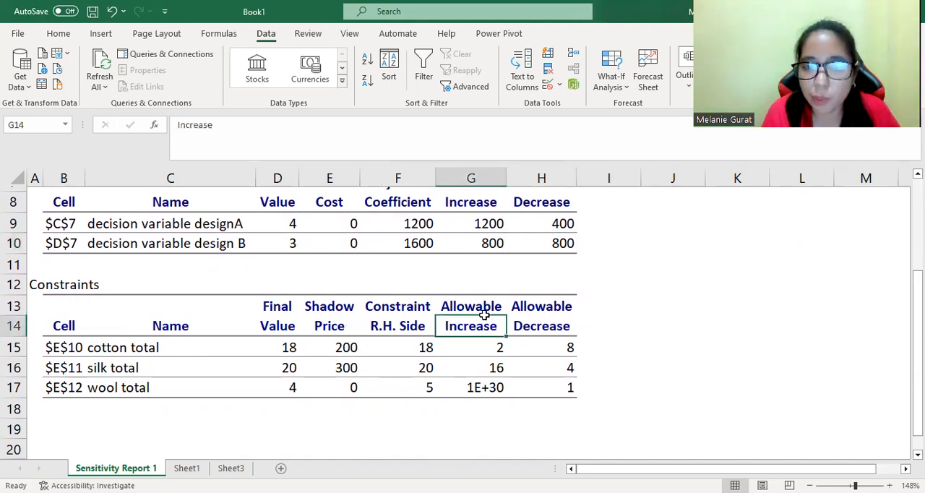
click(542, 325)
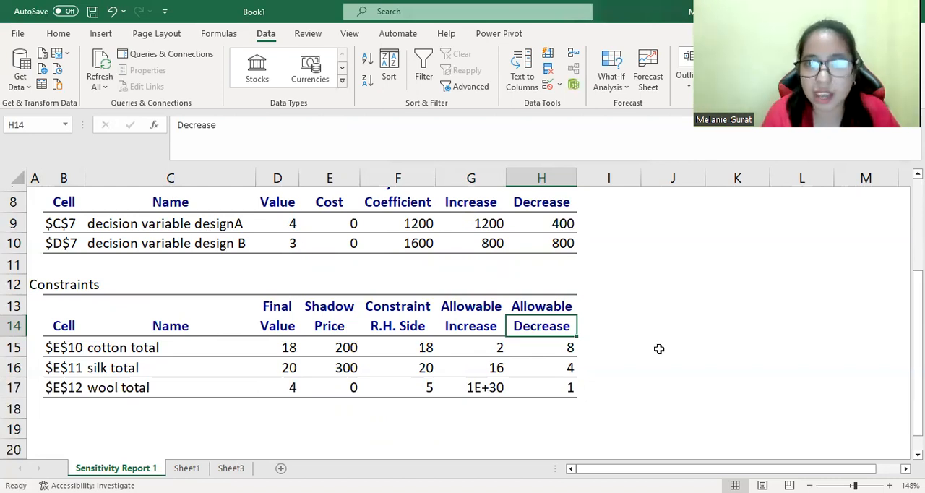
click(690, 84)
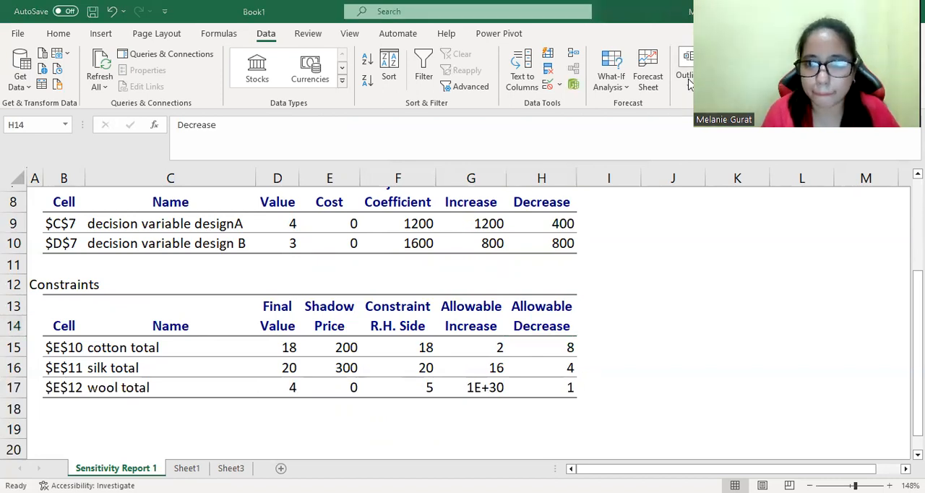